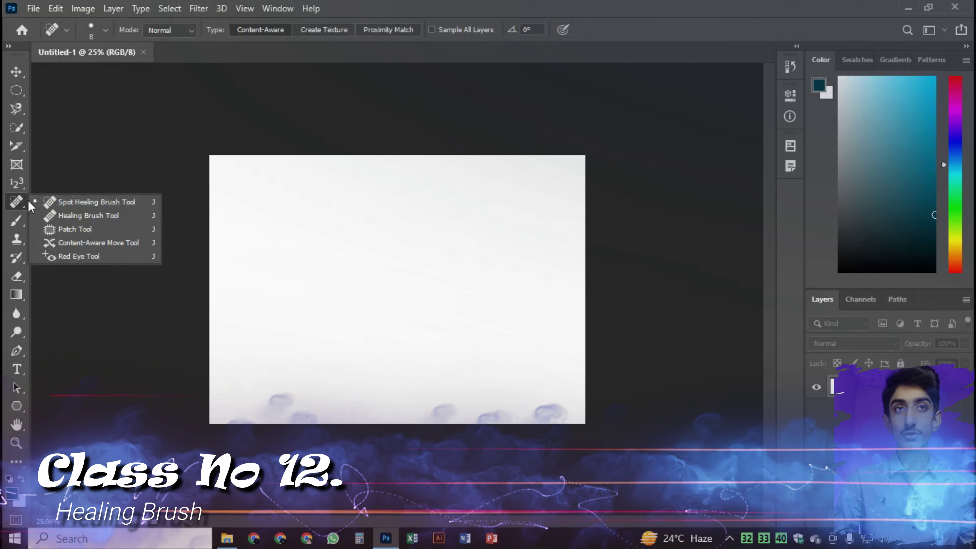
Step: Open the cheek photo images.jpg as its own document
click(35, 202)
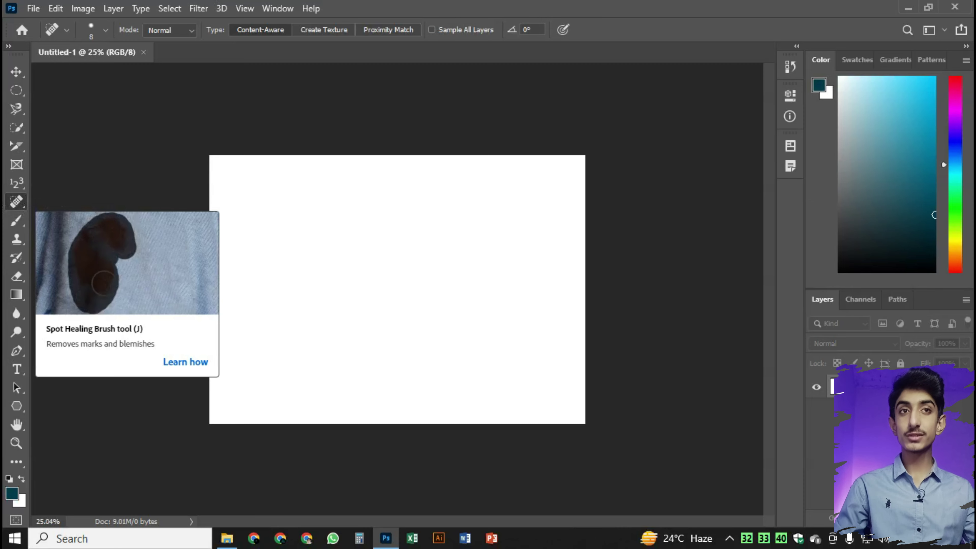
drag(227, 119, 265, 65)
scroll(477, 263, up, 5)
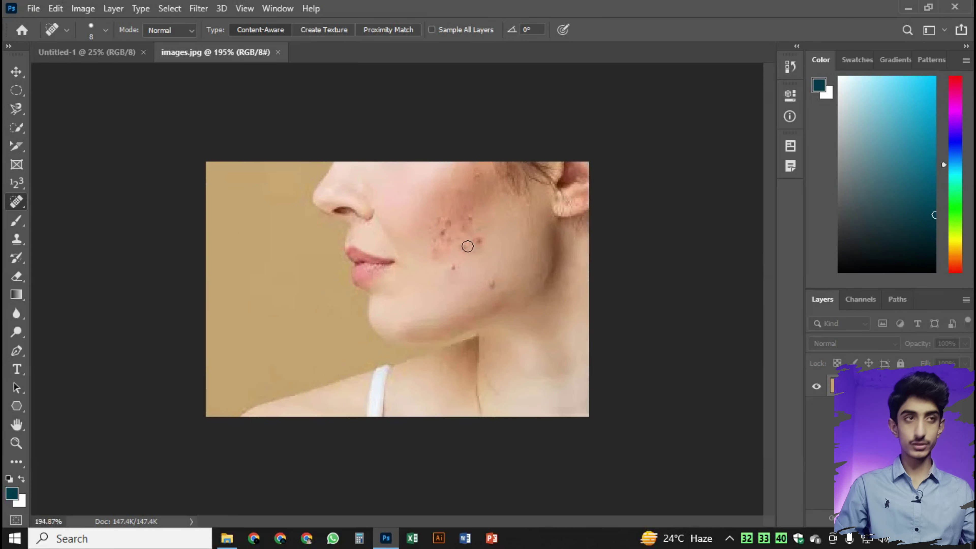
scroll(506, 224, up, 1)
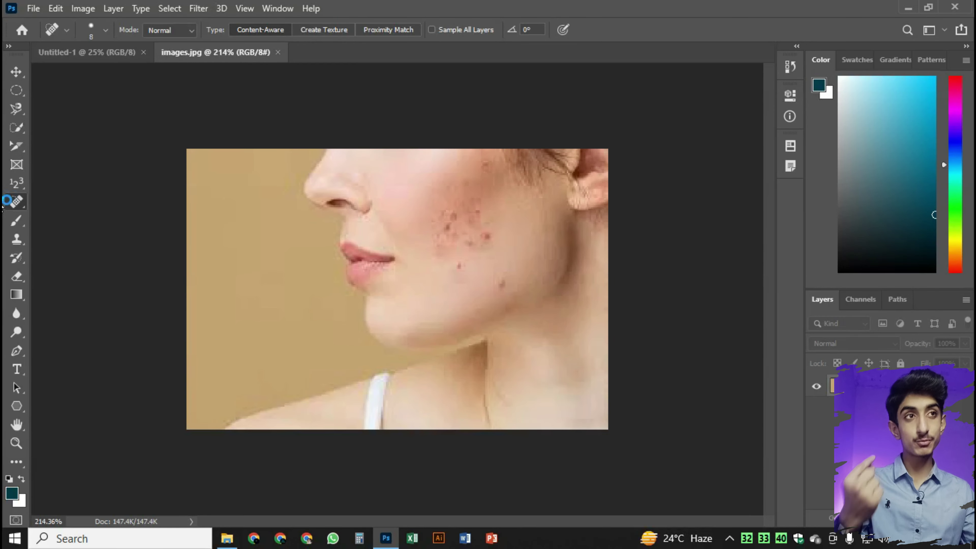
Step: Choose the Spot Healing Brush tool and keep its blending mode on Normal
right_click(16, 201)
click(115, 202)
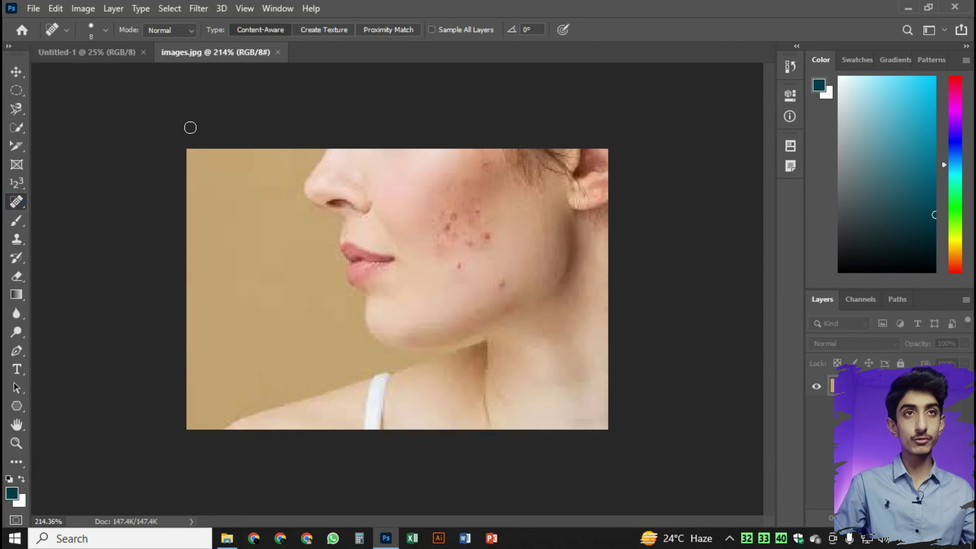
right_click(16, 200)
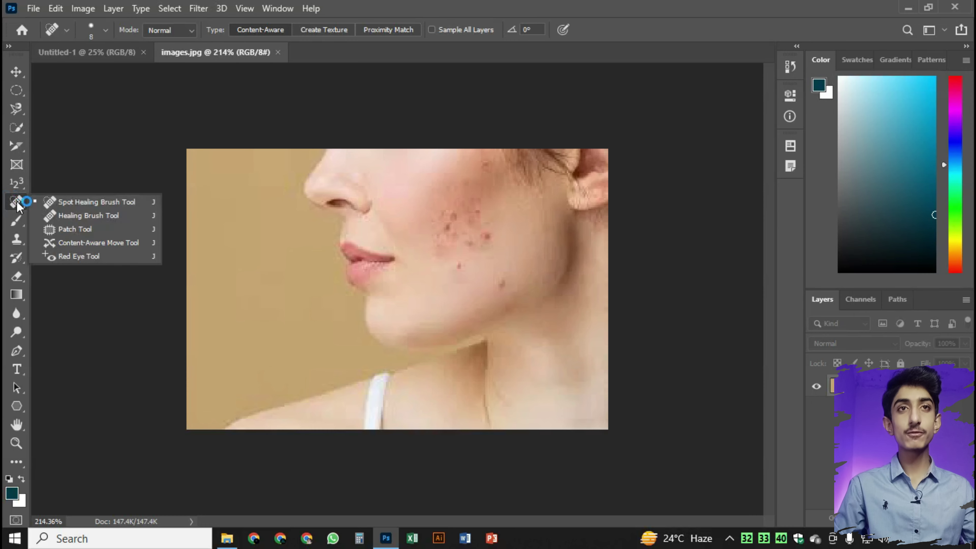
click(107, 203)
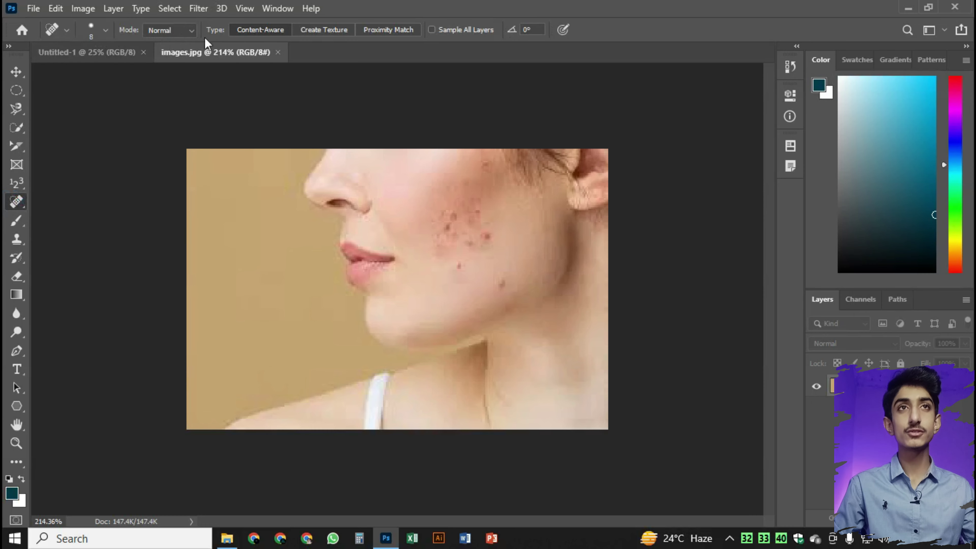
click(158, 30)
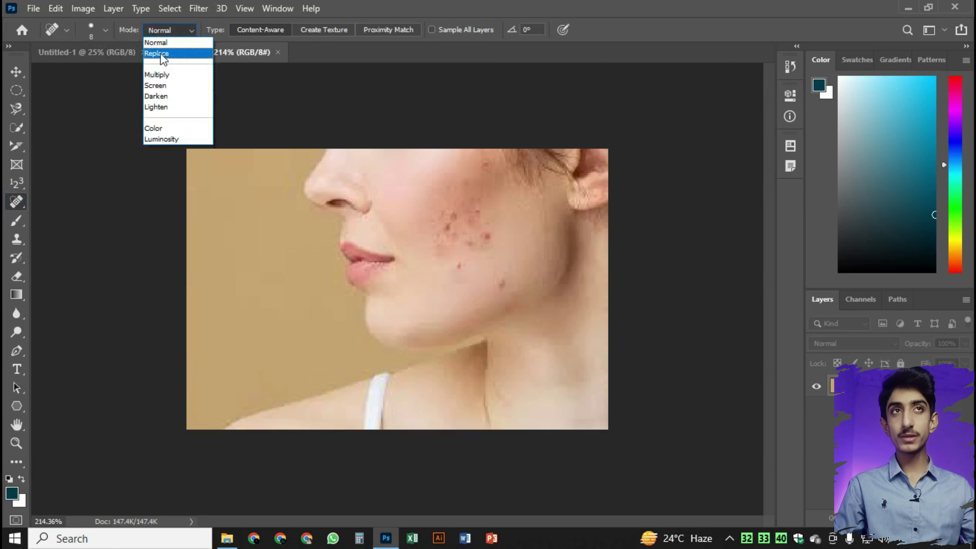
click(176, 42)
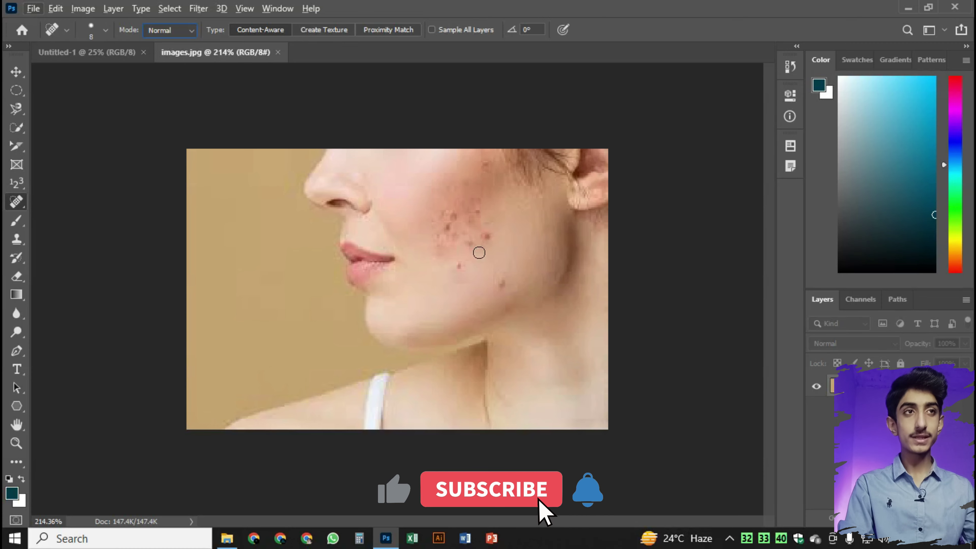
Step: Reduce the Spot Healing Brush size to 15 for the small blemishes on the cheek
key(bracketleft)
key(bracketleft)
key(bracketleft)
key(bracketleft)
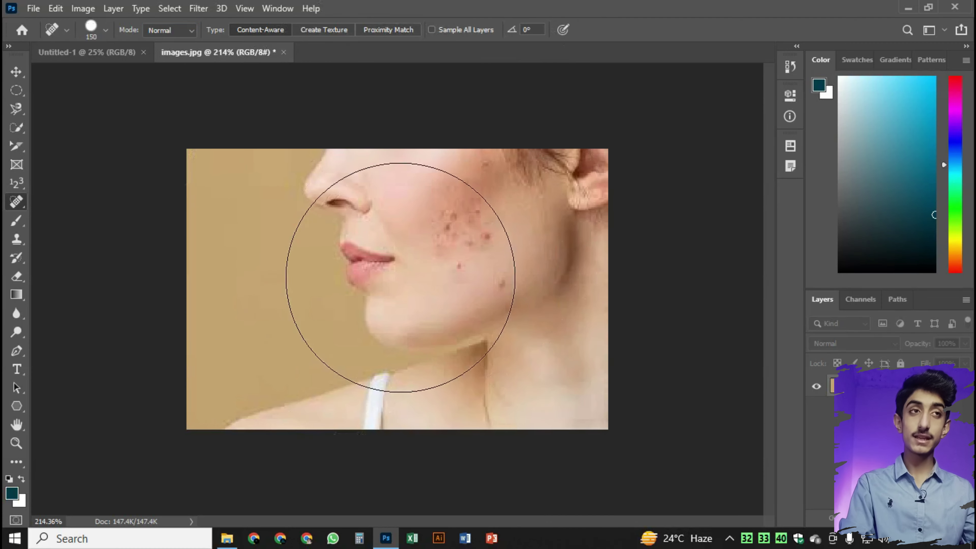
key(bracketleft)
key(bracketleft)
key(bracketleft)
key(bracketleft)
key(bracketleft)
key(bracketleft)
key(bracketleft)
key(bracketleft)
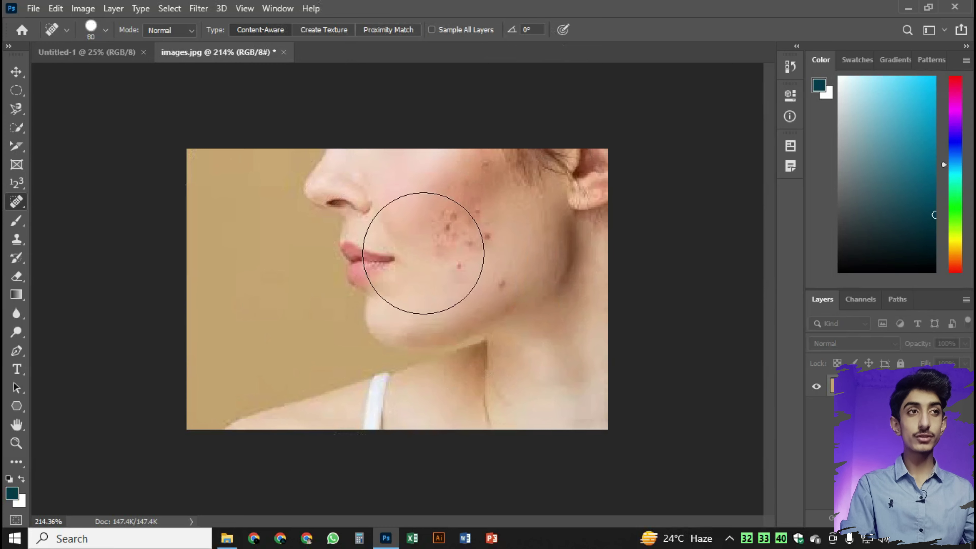
key(bracketleft)
key(bracketleft)
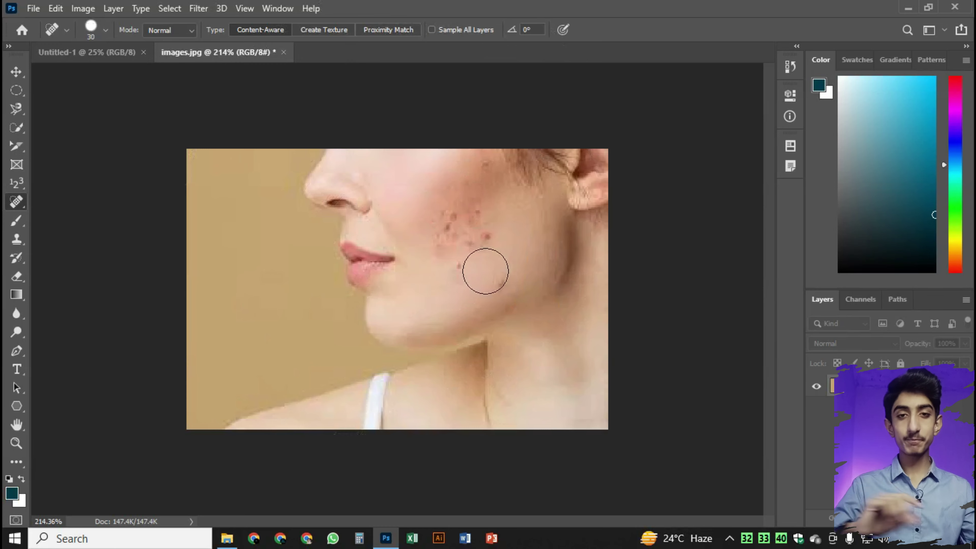
scroll(505, 268, up, 2)
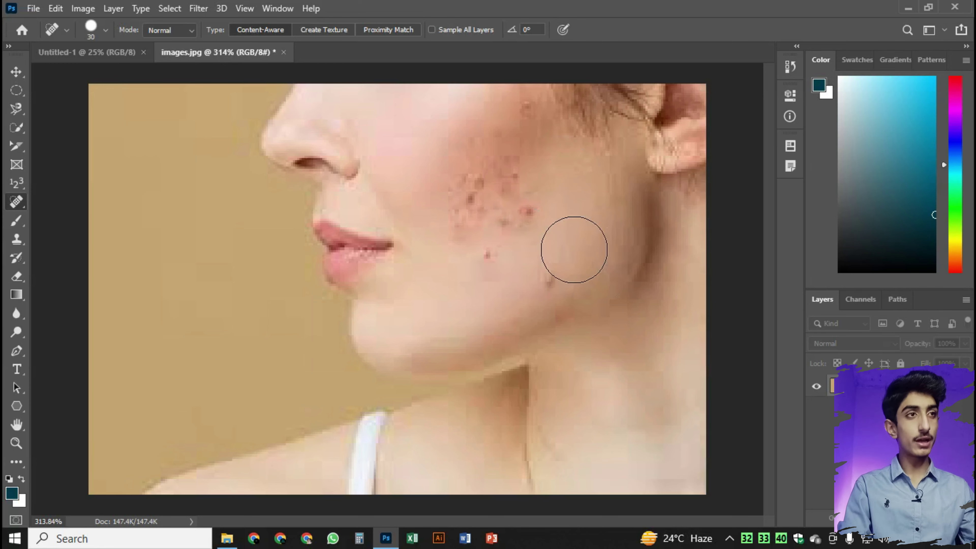
key(bracketleft)
key(bracketleft)
key(bracketleft)
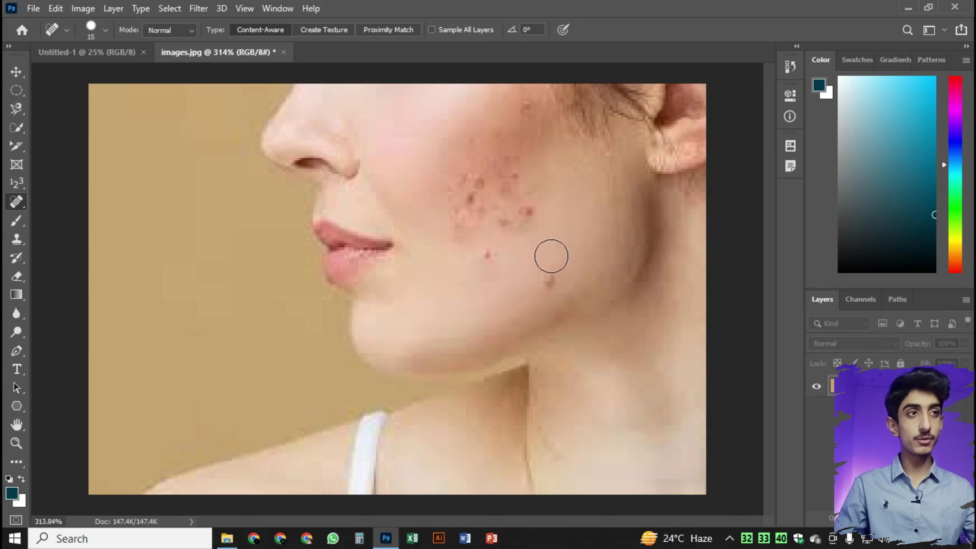
Step: Heal the isolated blemishes along the jaw and the lower edge of the red patch on the cheek
click(551, 278)
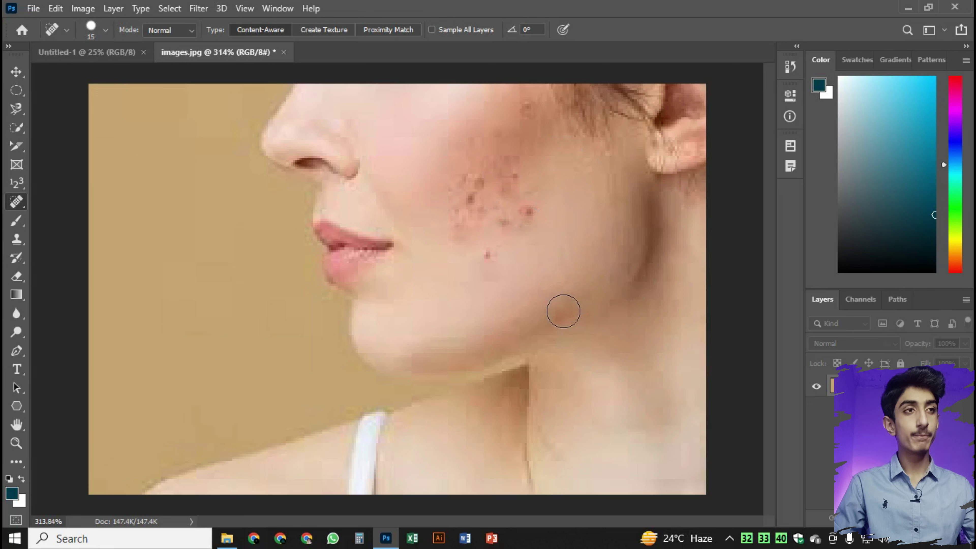
click(487, 255)
click(527, 211)
click(501, 223)
click(466, 233)
click(517, 234)
click(494, 276)
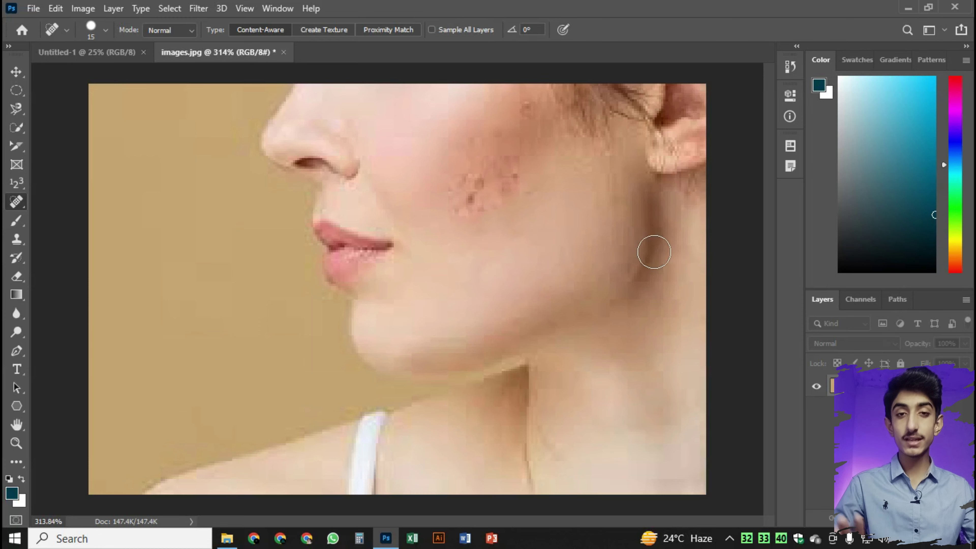
Step: Heal the remaining cluster of acne marks on the upper cheek and the spots near the hairline
click(526, 111)
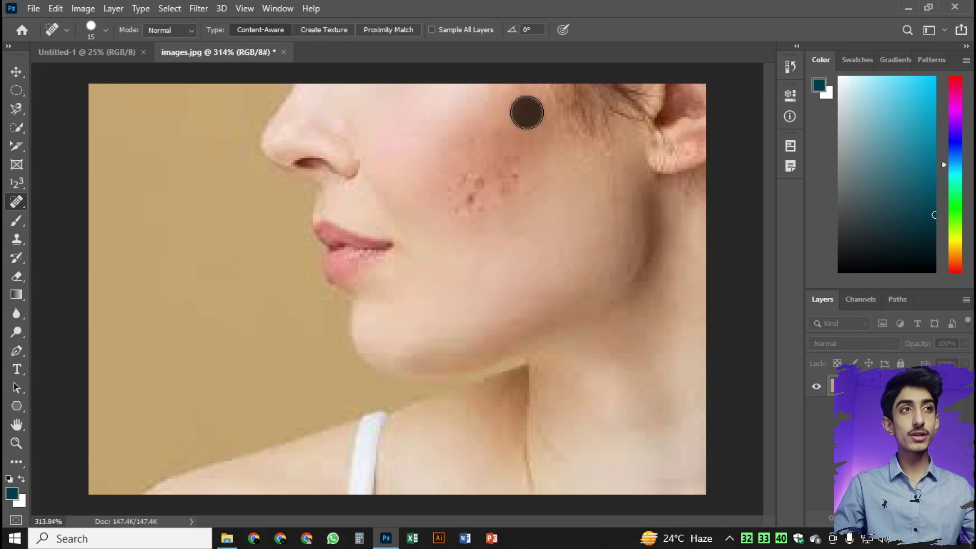
mouse_move(474, 199)
mouse_down()
mouse_move(484, 185)
mouse_move(473, 171)
mouse_move(458, 179)
mouse_up()
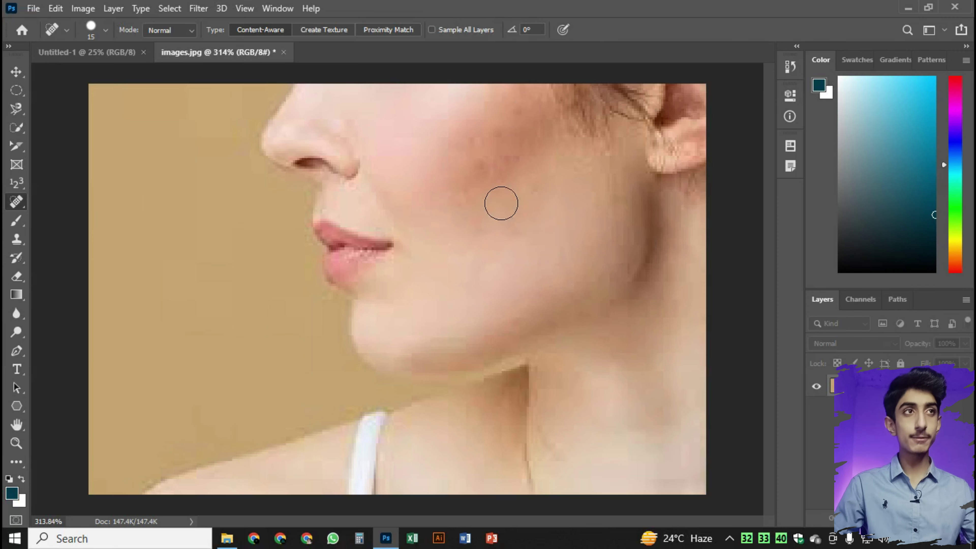
click(497, 140)
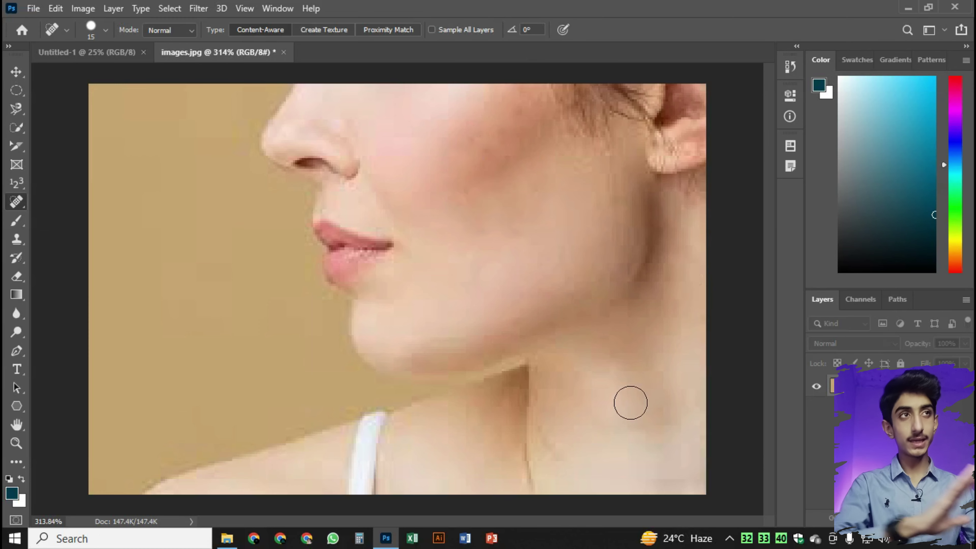
click(512, 123)
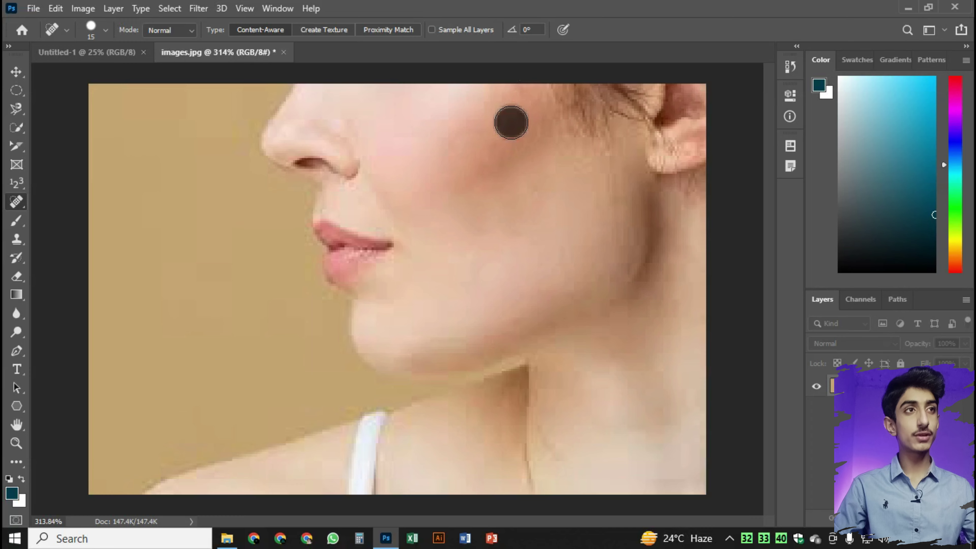
click(526, 196)
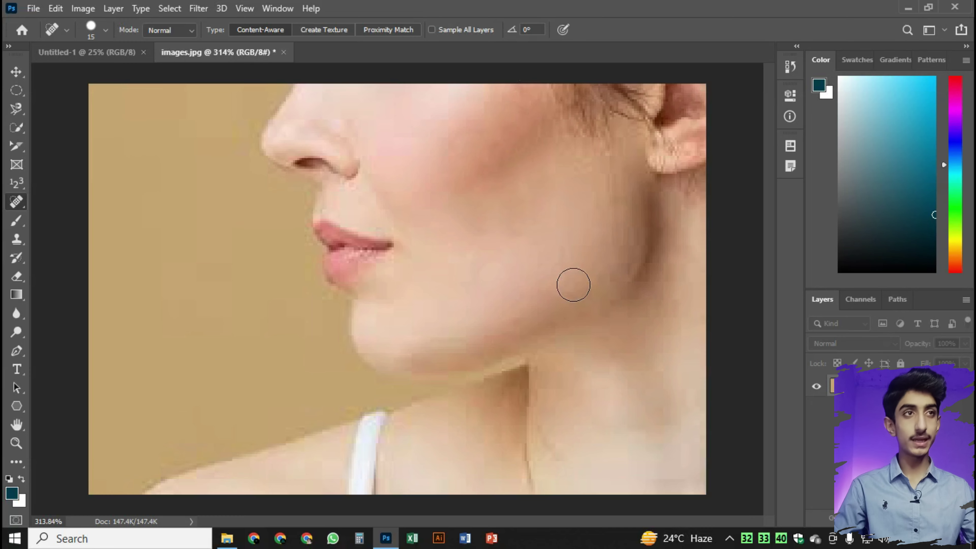
scroll(499, 268, down, 1)
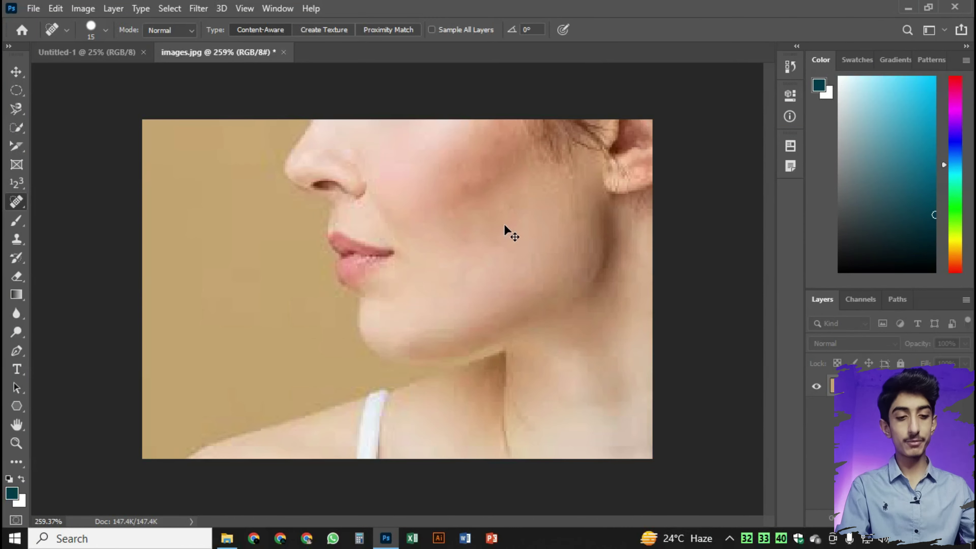
Step: Add a layer above the Background in images.jpg and reduce the healing brush size to 10
key(ctrl+j)
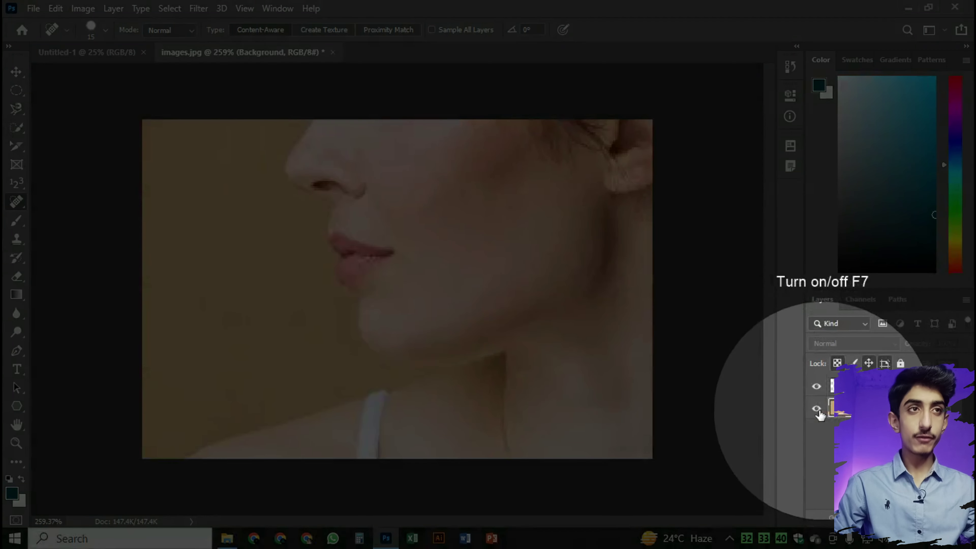
key(bracketleft)
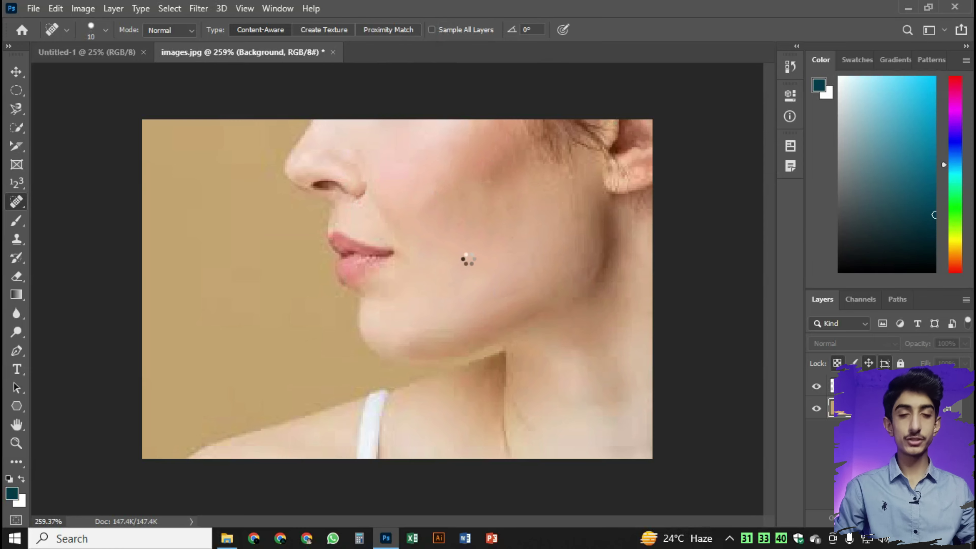
Step: Open the portrait photo of the freckled woman as a new document
scroll(477, 277, up, 2)
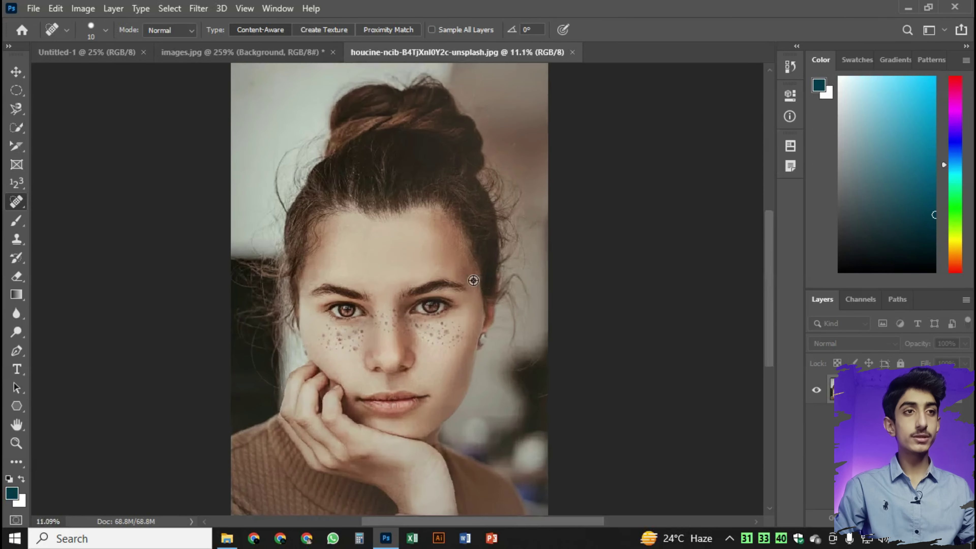
scroll(442, 358, down, 1)
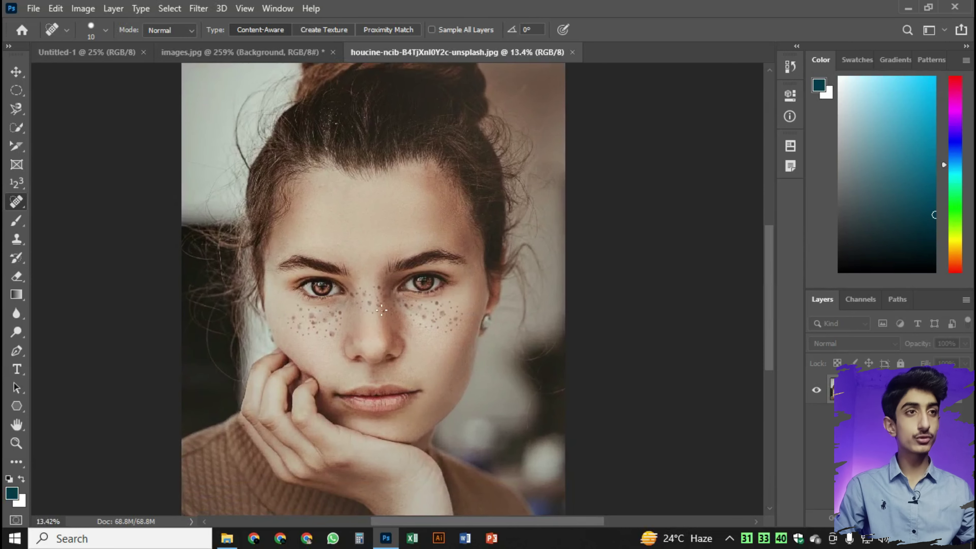
scroll(414, 312, up, 2)
drag(480, 325, 477, 279)
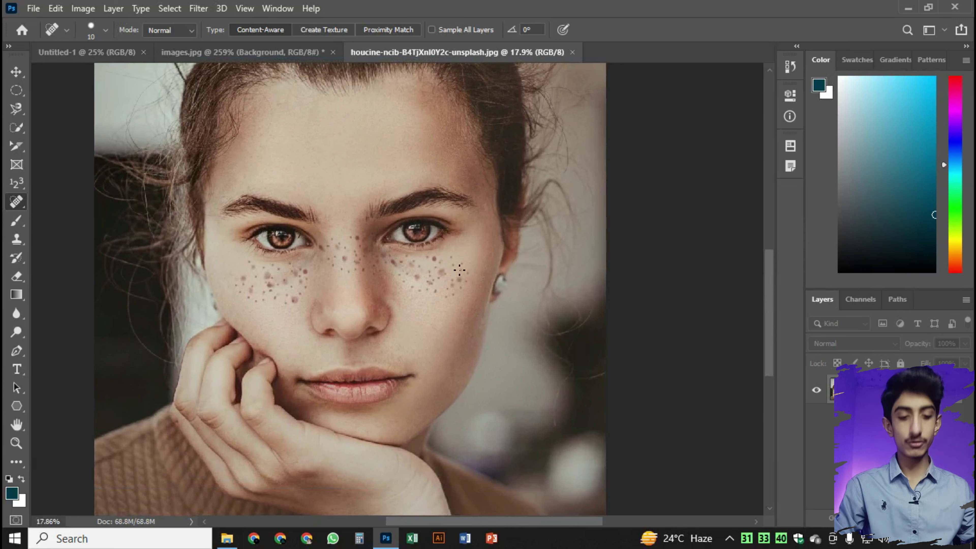
Step: Set the healing brush size to 400 and remove the freckles from the cheek on the earring side
key(bracketright)
key(bracketright)
key(bracketright)
key(bracketright)
key(bracketright)
key(bracketright)
key(bracketright)
key(bracketright)
key(bracketright)
key(bracketright)
key(bracketright)
key(bracketright)
key(bracketright)
key(bracketright)
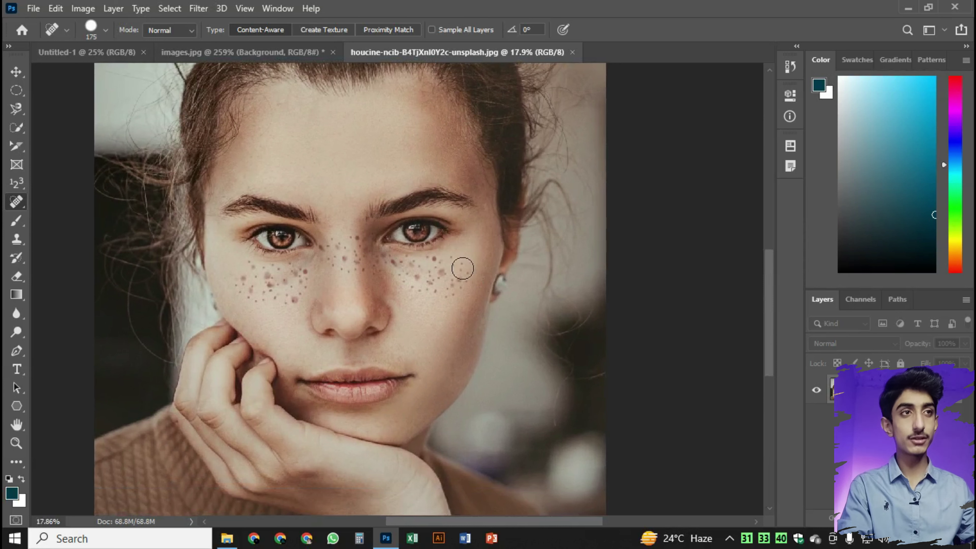
key(bracketright)
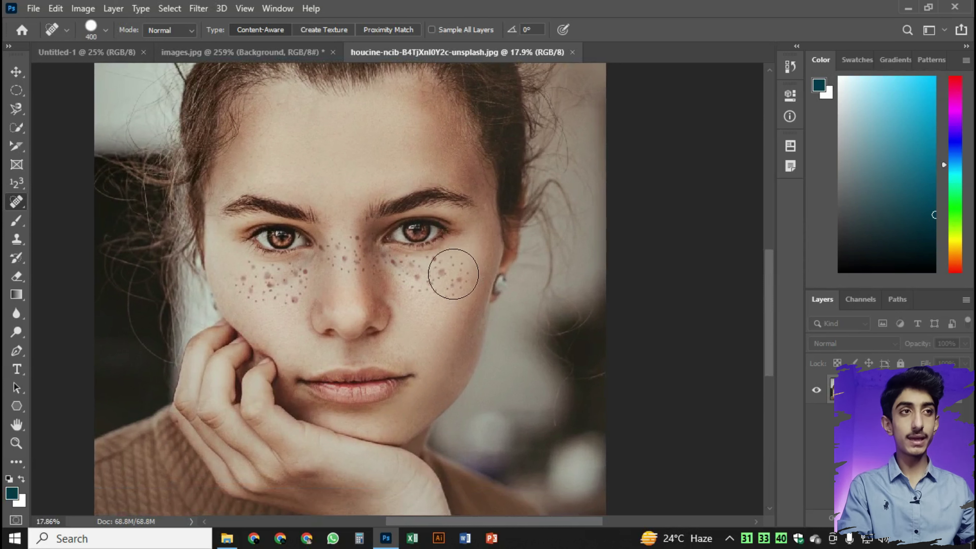
click(453, 279)
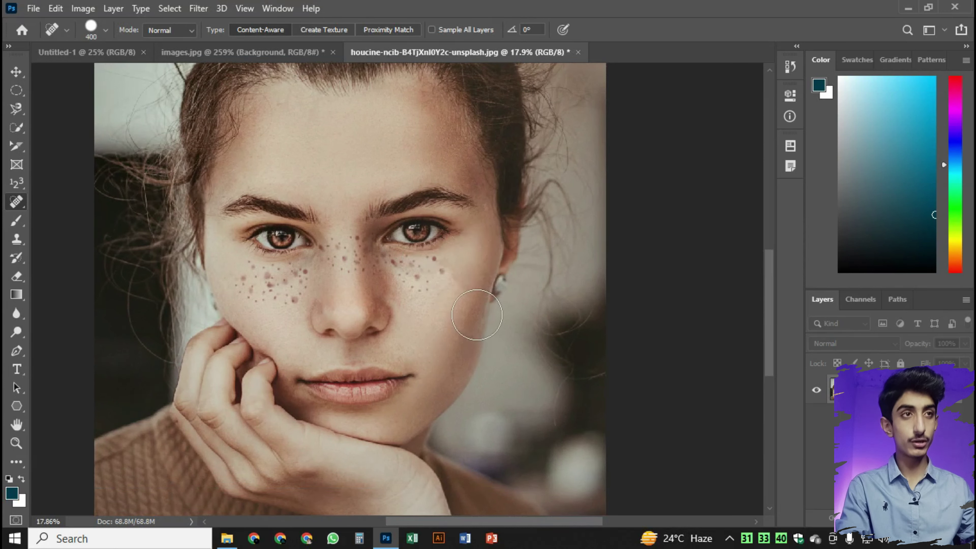
click(429, 281)
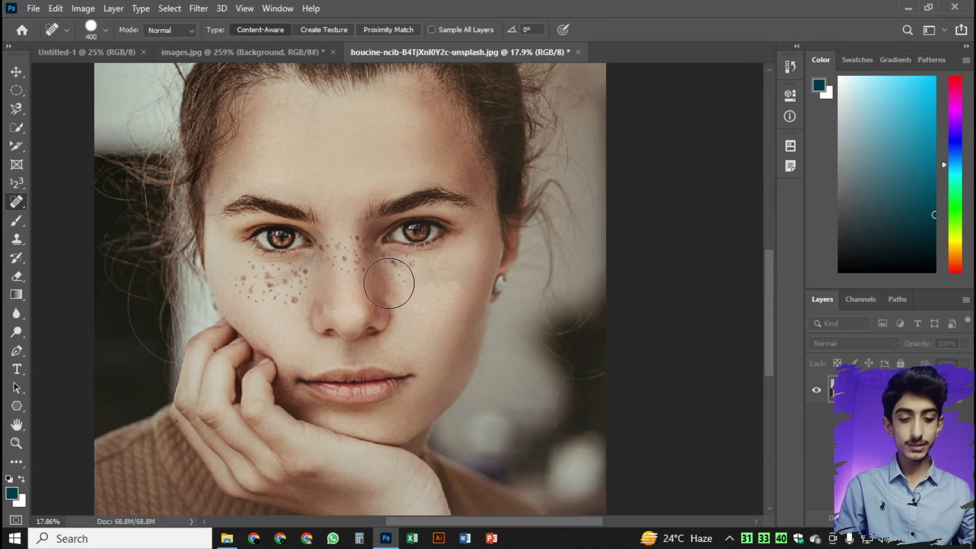
Step: Reduce the healing brush size to 175 and remove the large lower freckle on the cheek above the hand
key(bracketleft)
key(bracketleft)
key(bracketleft)
key(bracketleft)
key(bracketleft)
key(bracketleft)
key(bracketleft)
key(bracketleft)
key(bracketleft)
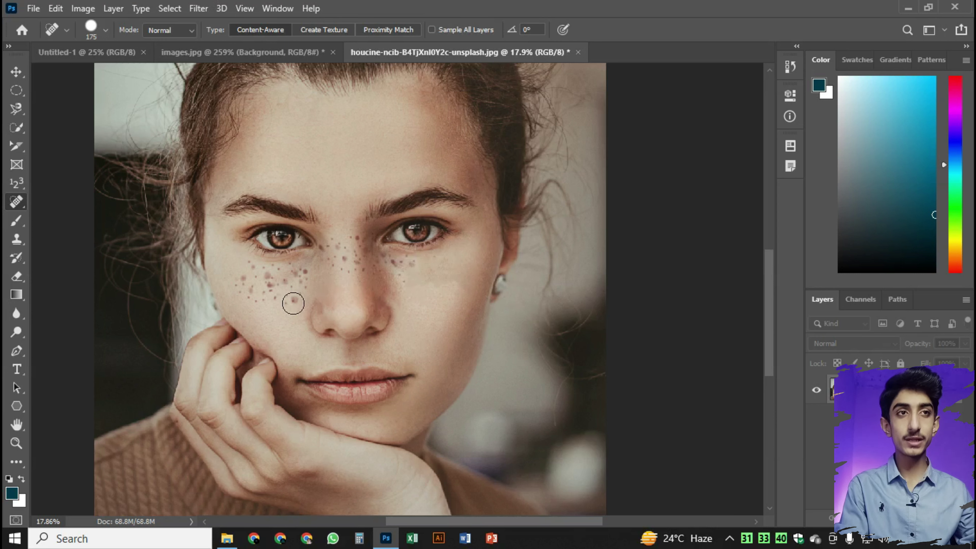
click(295, 302)
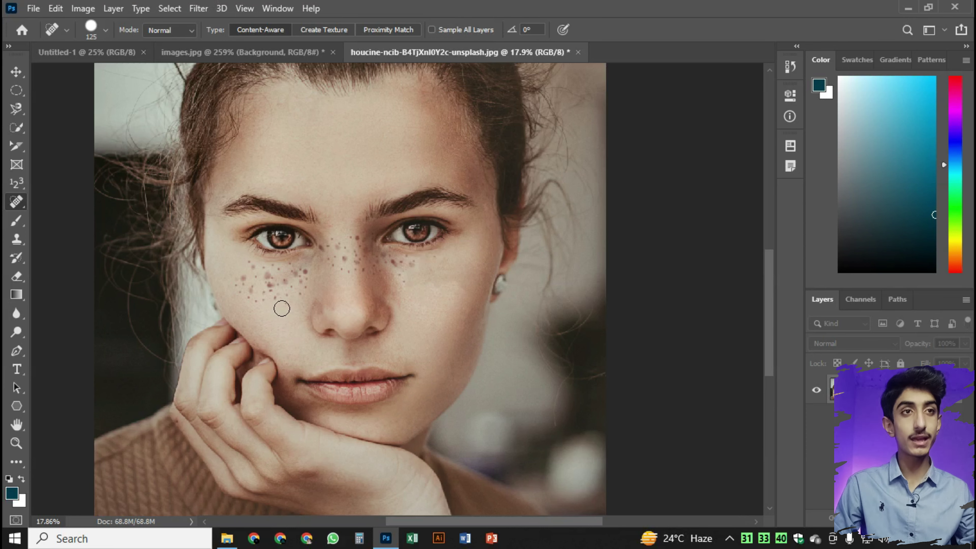
Step: Set the healing brush to 161 px with 25% hardness and remove the freckles beside the nose under the eye on the earring side
scroll(282, 308, up, 5)
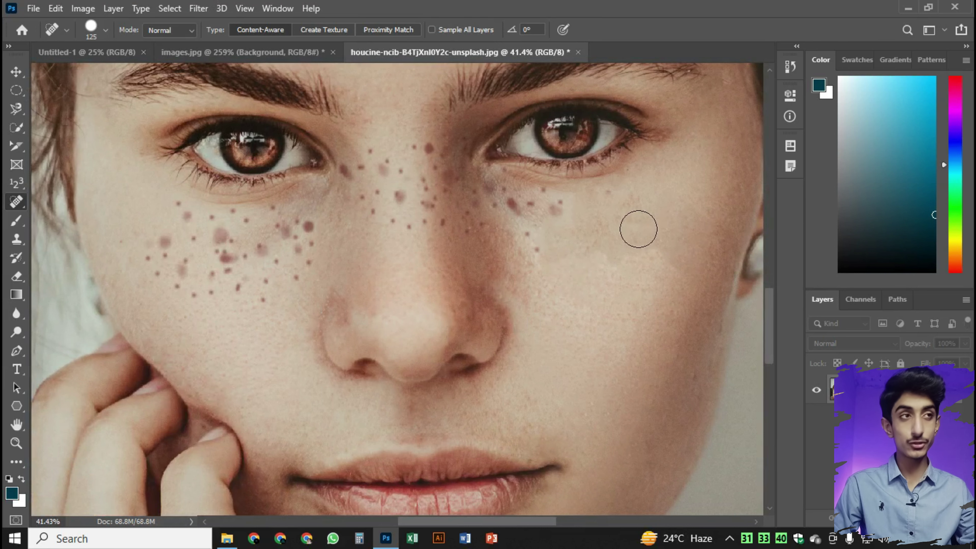
scroll(594, 260, down, 3)
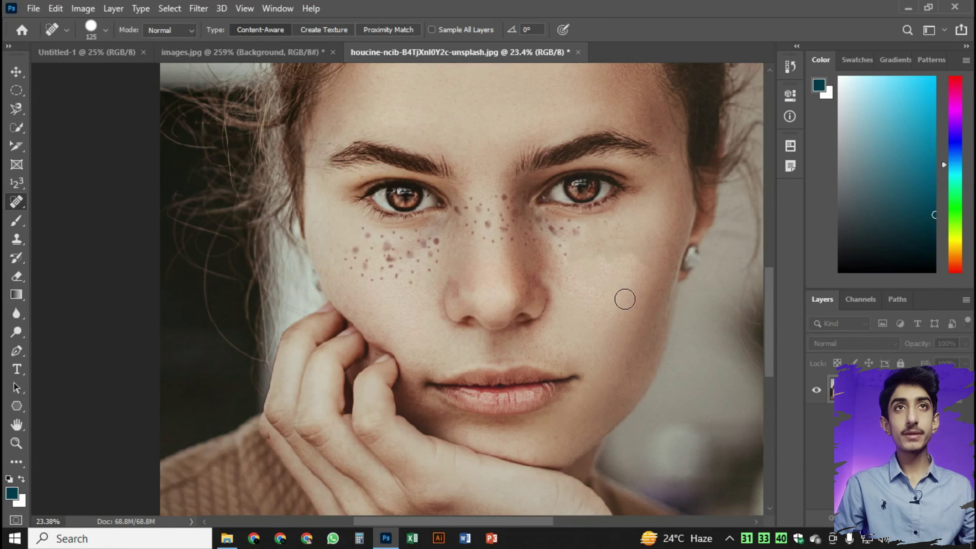
right_click(21, 205)
scroll(120, 370, down, 2)
click(106, 30)
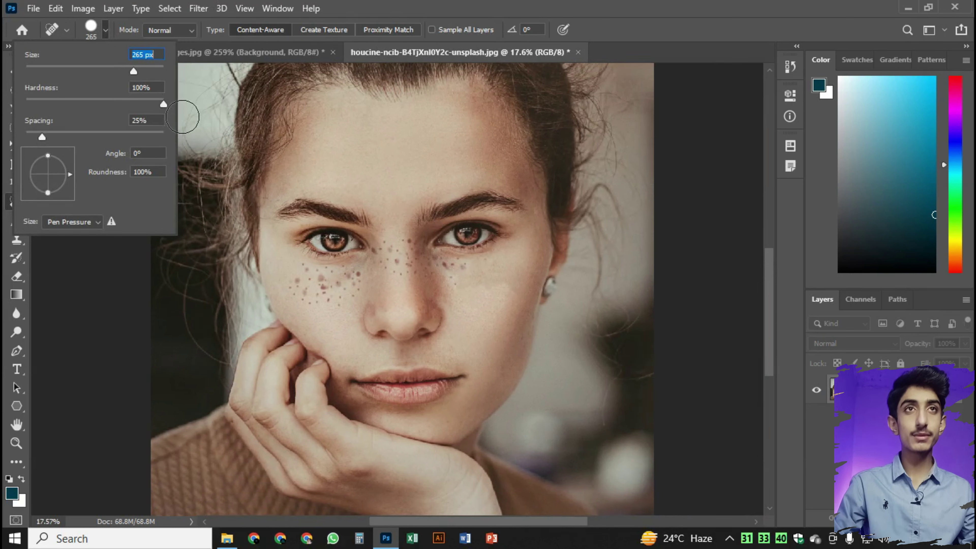
drag(159, 69, 152, 69)
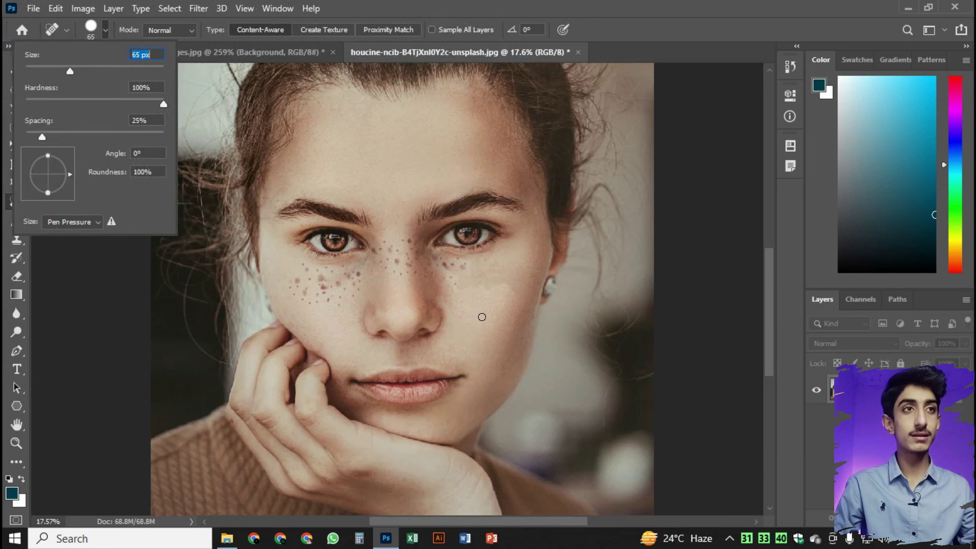
drag(75, 69, 115, 70)
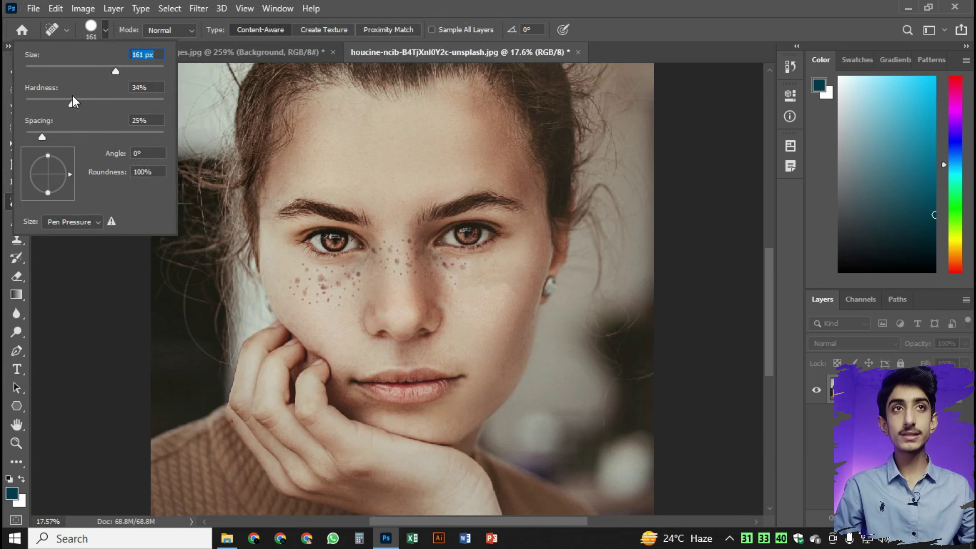
drag(444, 267, 458, 266)
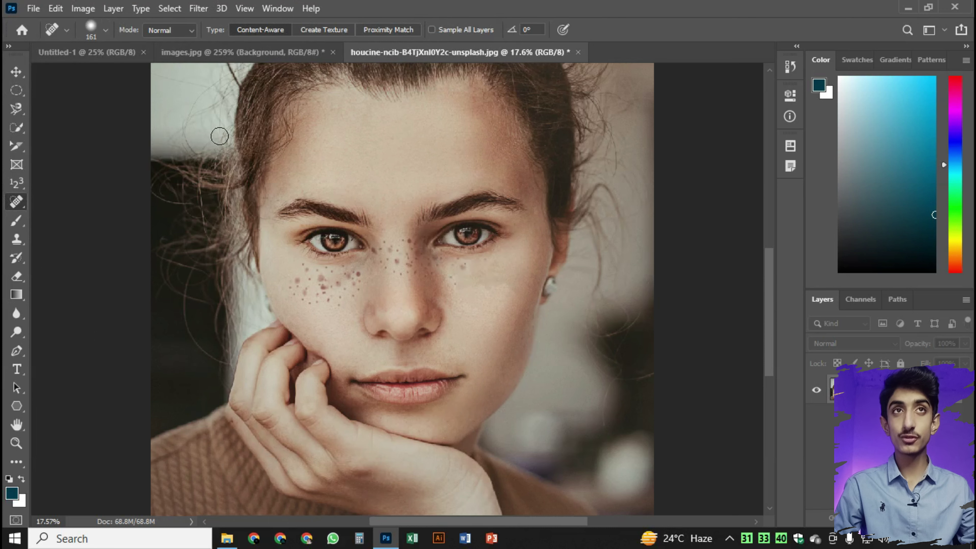
Step: Set the brush hardness to 100% and remove the large freckles in the middle of the cheek above the hand
click(106, 31)
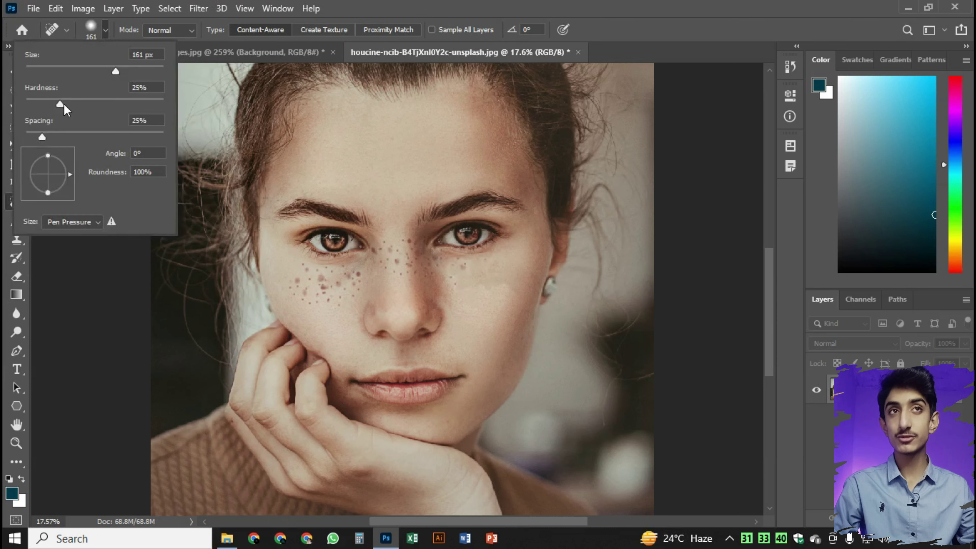
drag(63, 107, 165, 108)
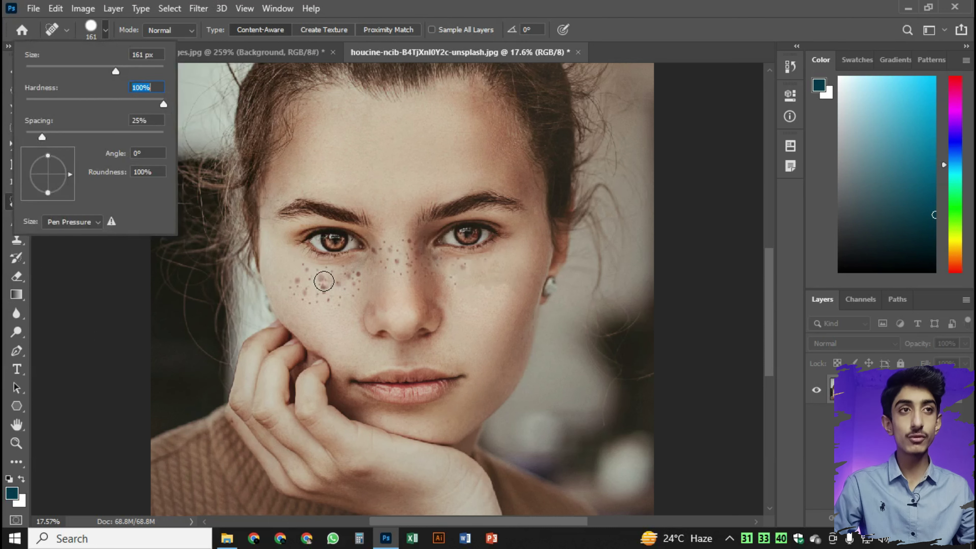
drag(324, 281, 323, 294)
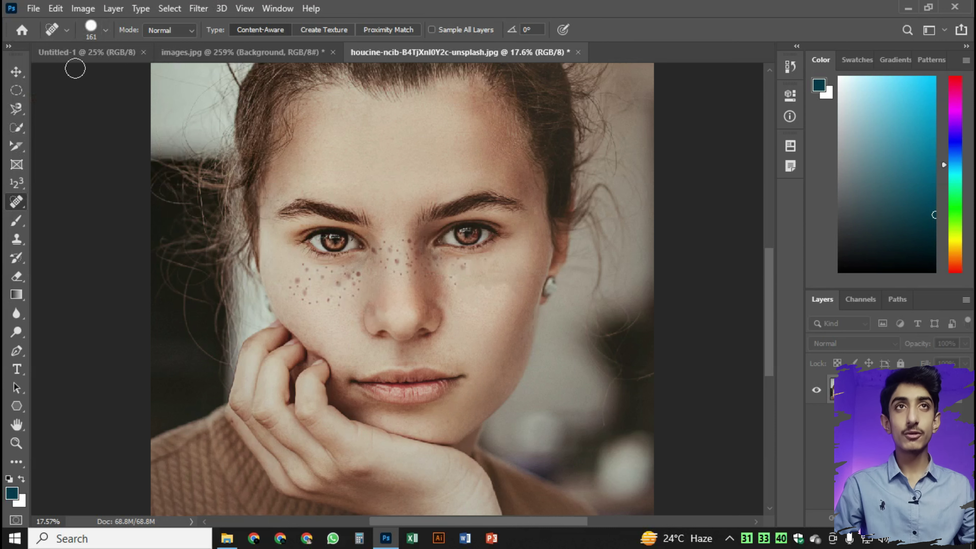
click(106, 30)
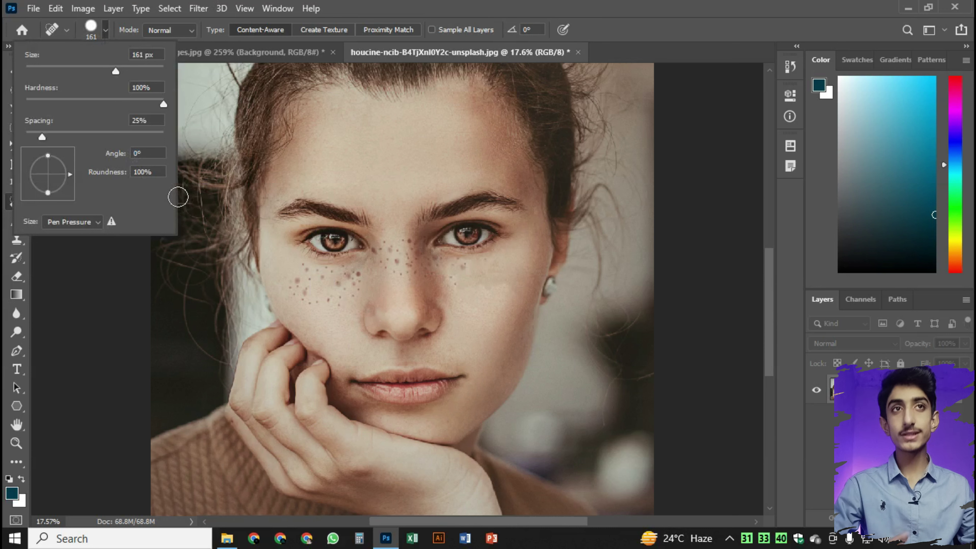
click(106, 31)
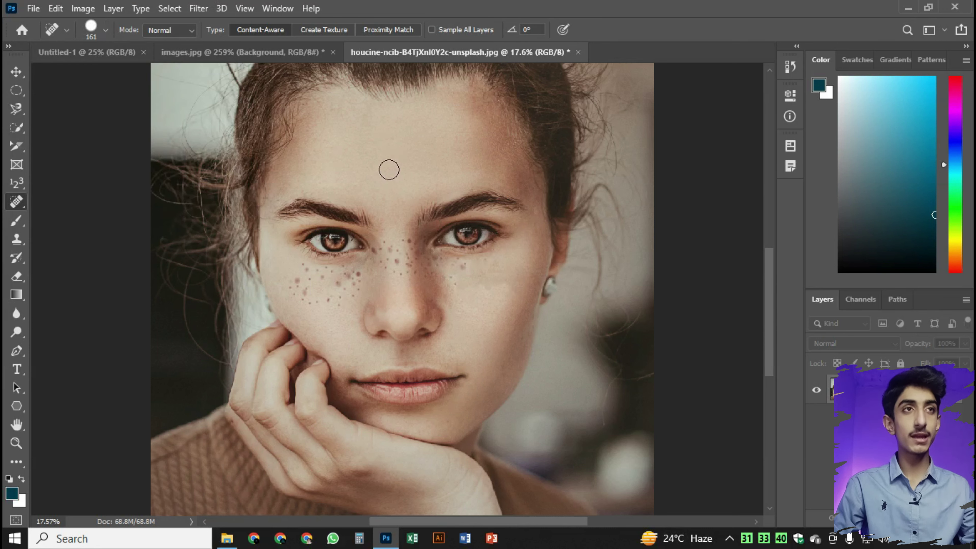
right_click(359, 128)
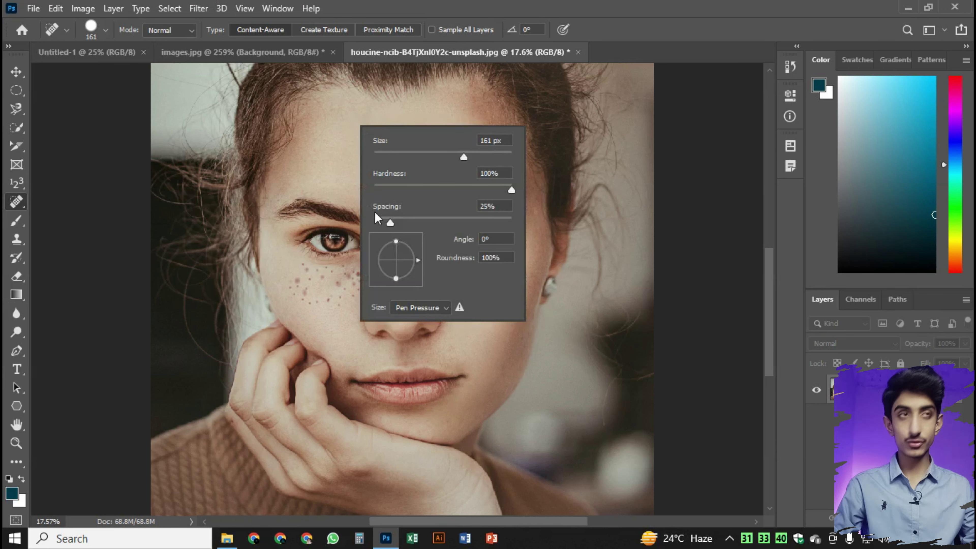
click(341, 171)
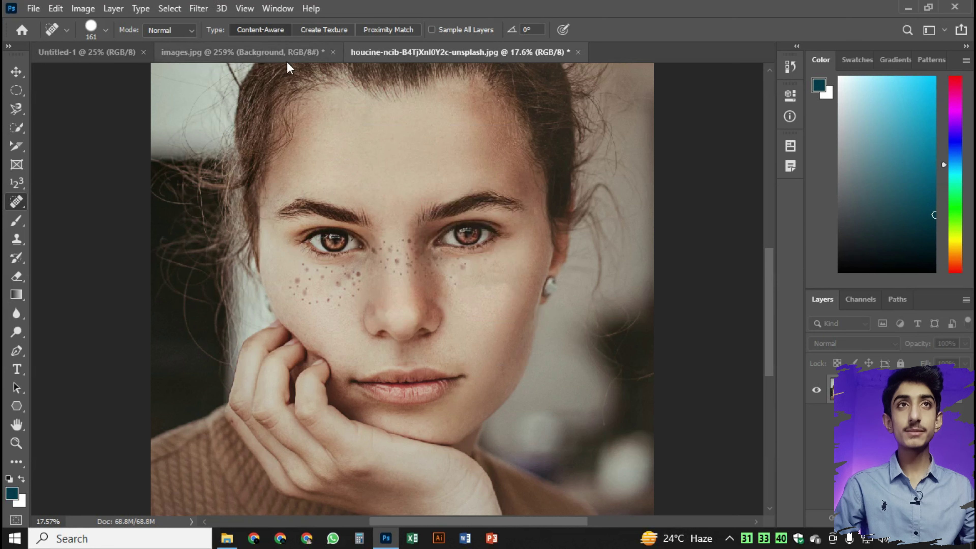
Step: Set the healing mode to Lighten, dab the forehead and remove freckles from the cheek above the hand and the nose bridge
click(190, 33)
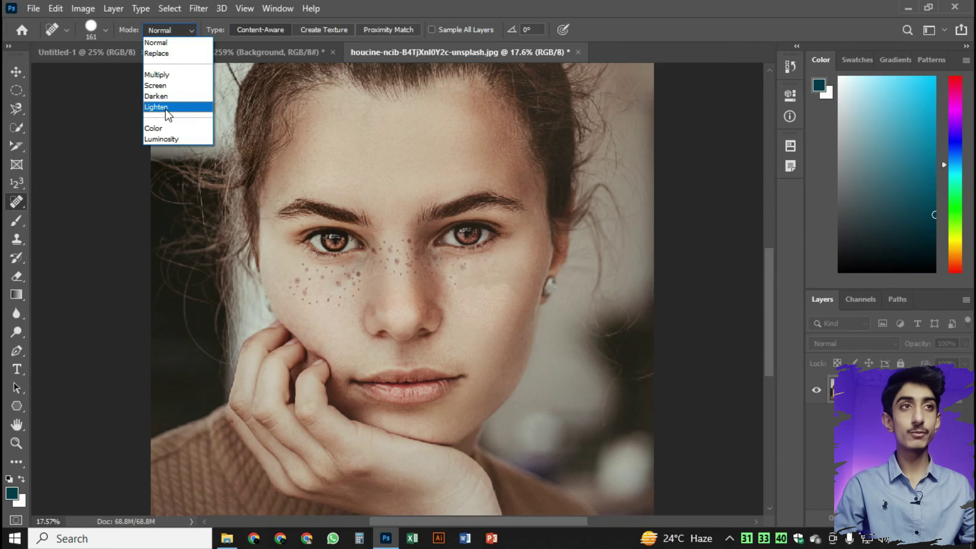
click(167, 107)
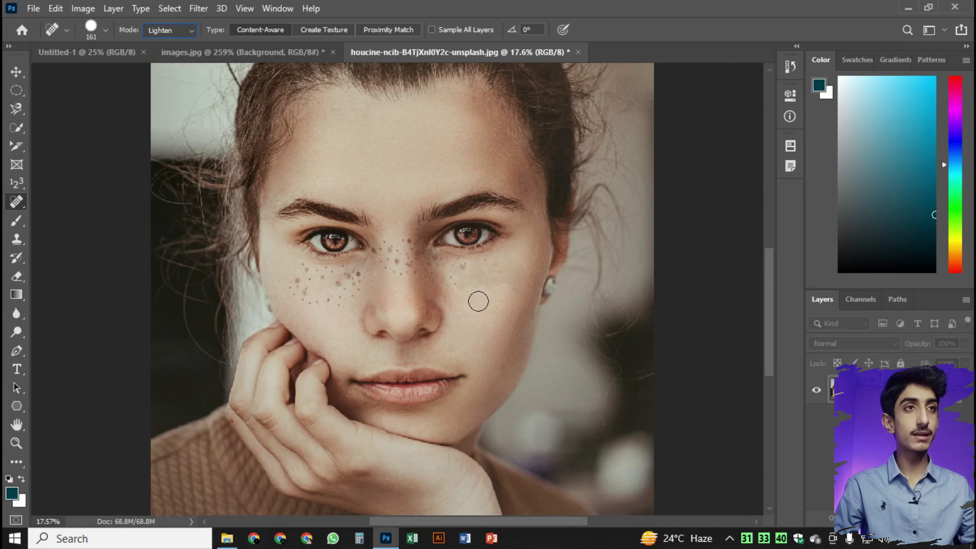
click(390, 153)
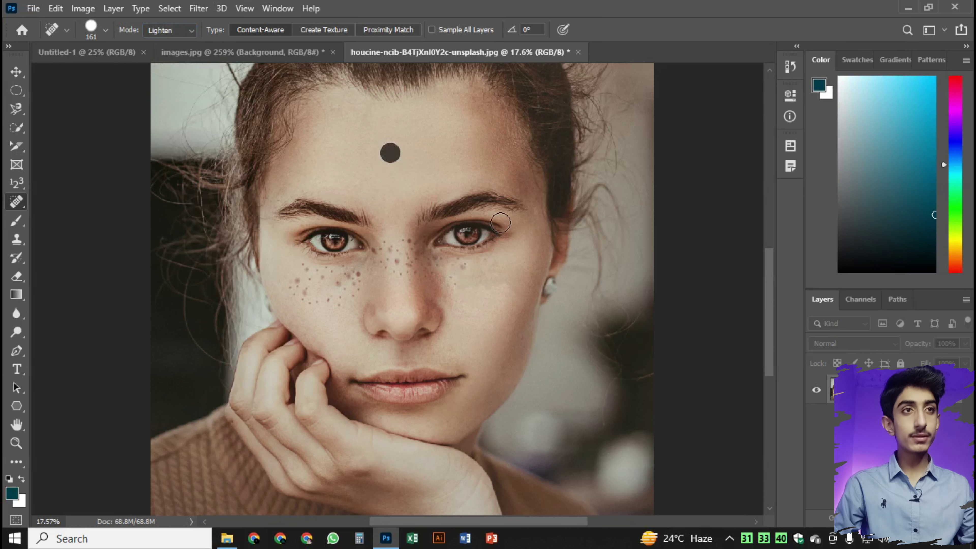
click(360, 279)
scroll(356, 293, up, 4)
click(250, 276)
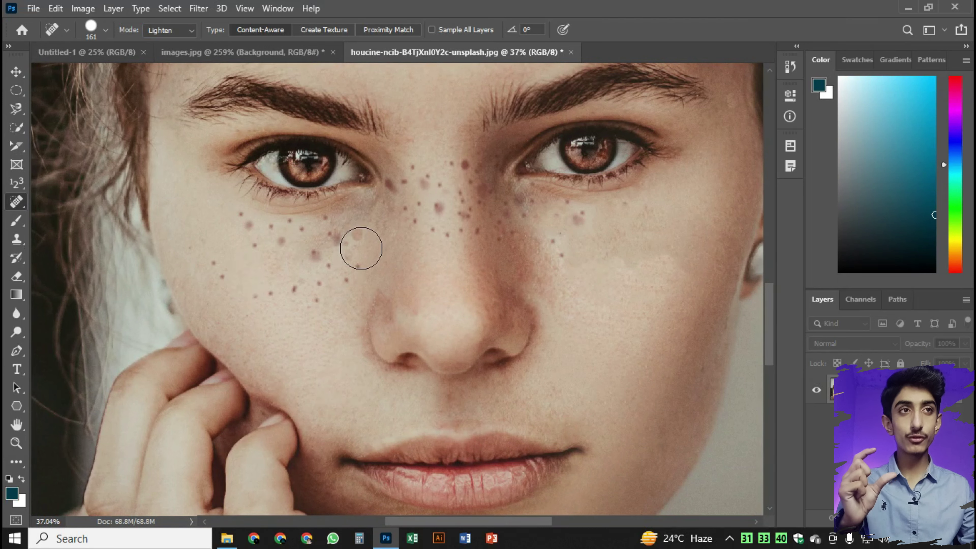
click(314, 253)
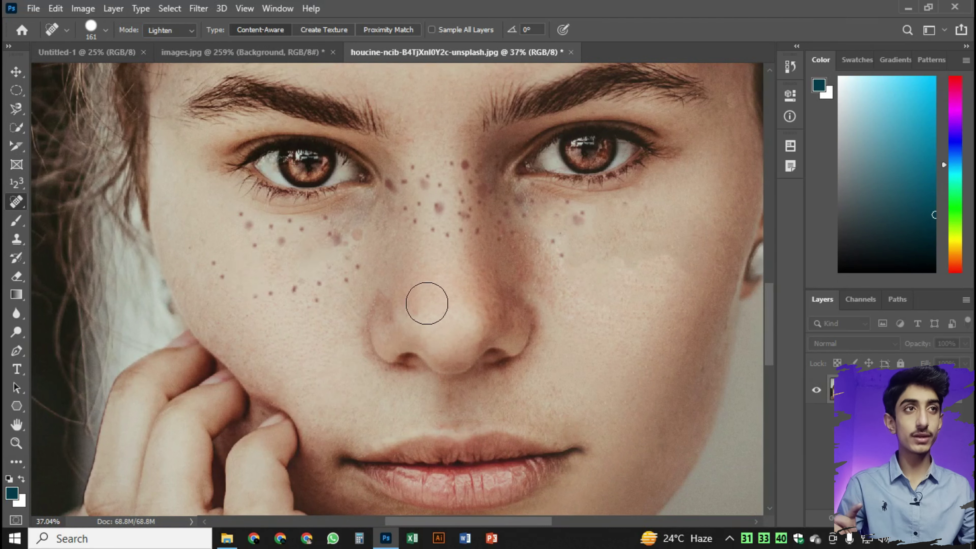
click(439, 210)
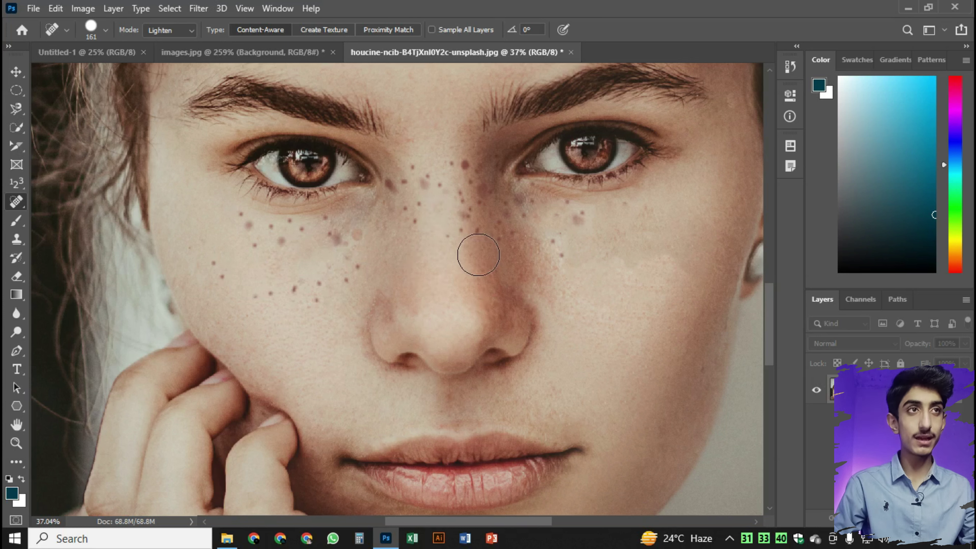
click(433, 182)
Step: Set the healing mode to Darken and heal the dark freckle on the nose bridge and one low on the cheek above the hand
click(191, 31)
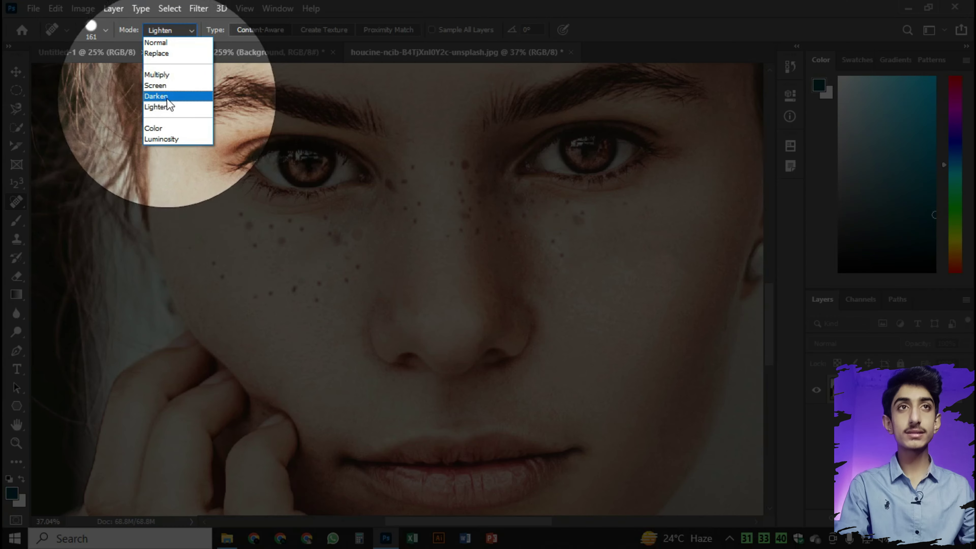
click(164, 97)
click(467, 164)
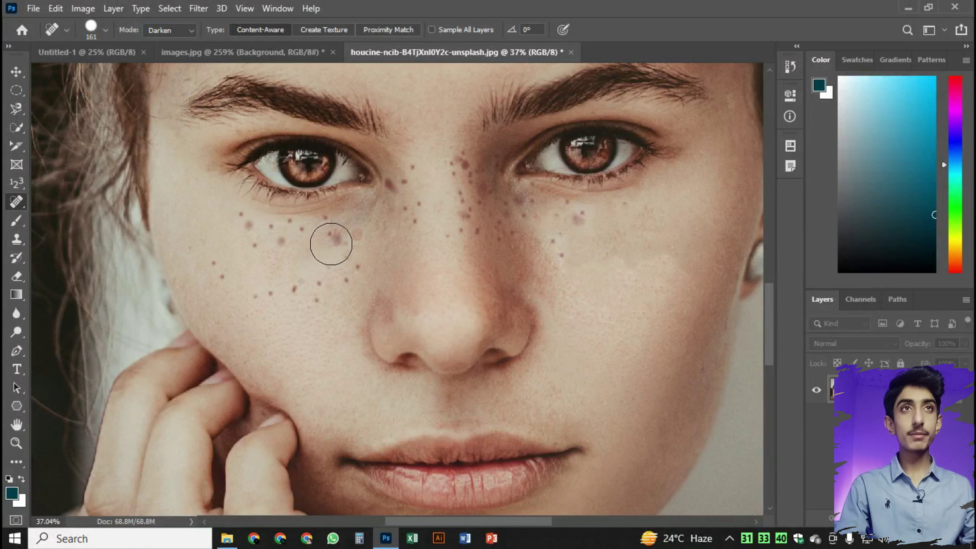
click(295, 292)
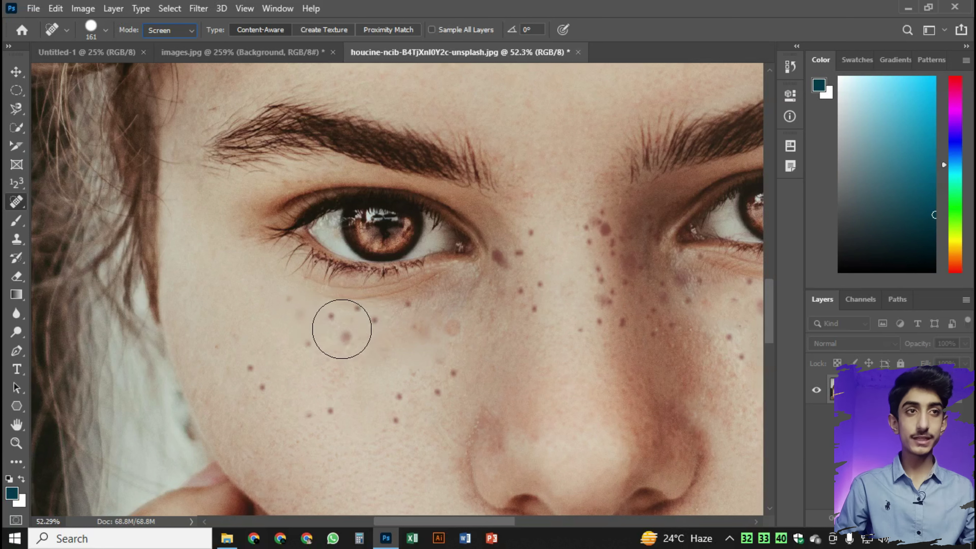
Step: Heal the freckles just below the eye on the hand side in Screen mode
click(342, 333)
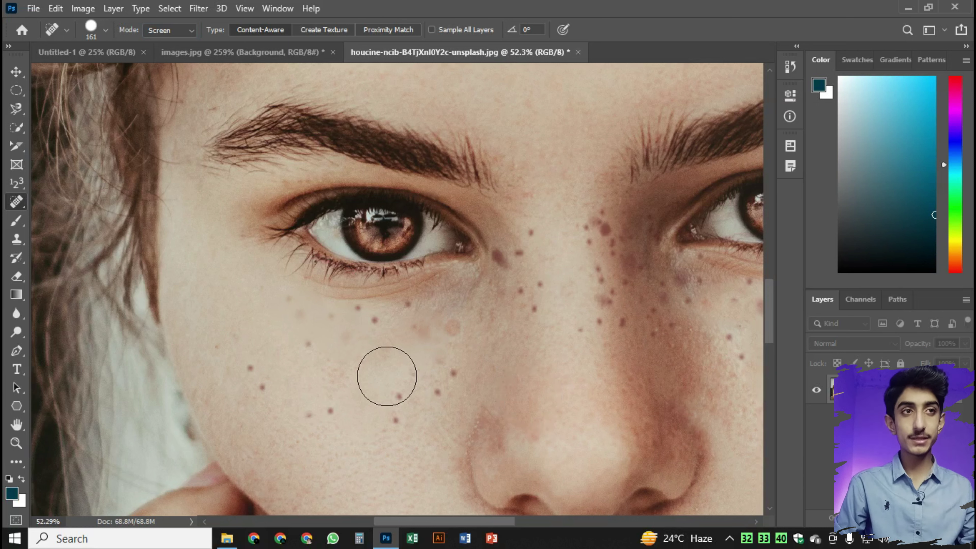
drag(374, 334, 383, 322)
Step: Set the healing mode to Replace and remove the lower freckles on the cheek above the hand, up to beside the nose
click(189, 31)
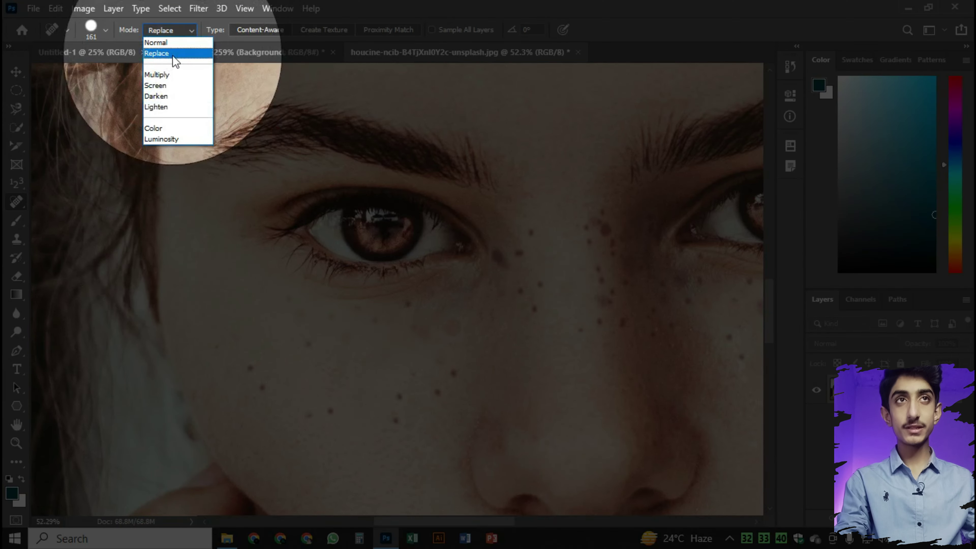
click(173, 55)
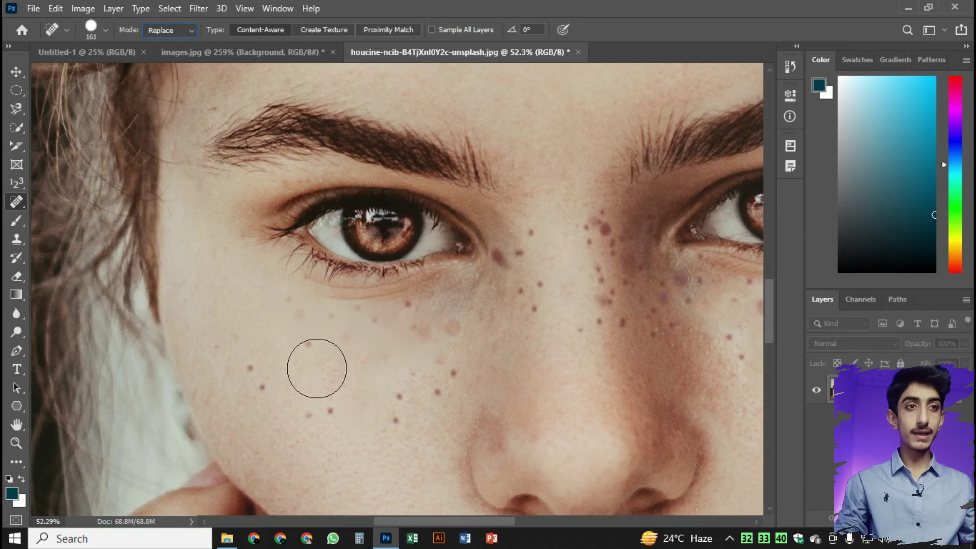
click(332, 416)
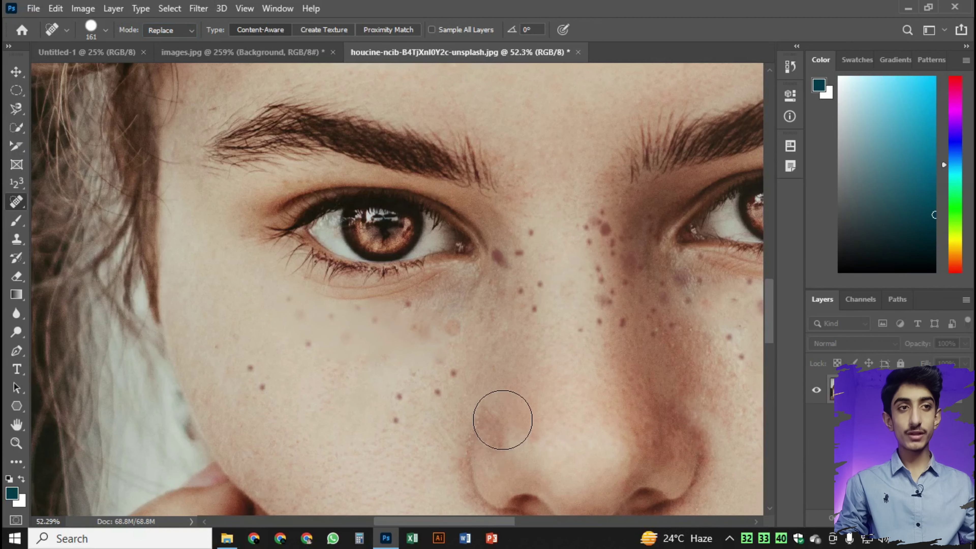
drag(419, 400, 490, 415)
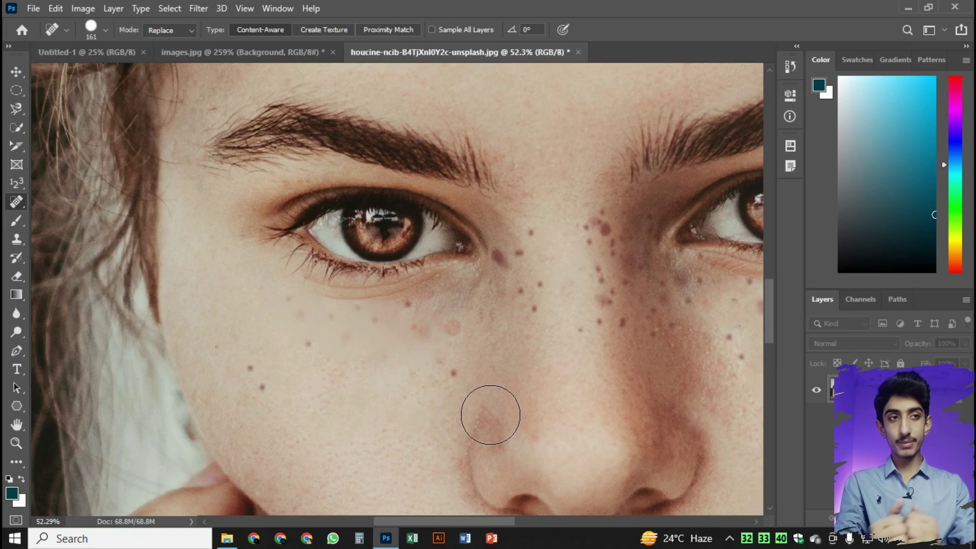
scroll(399, 356, down, 1)
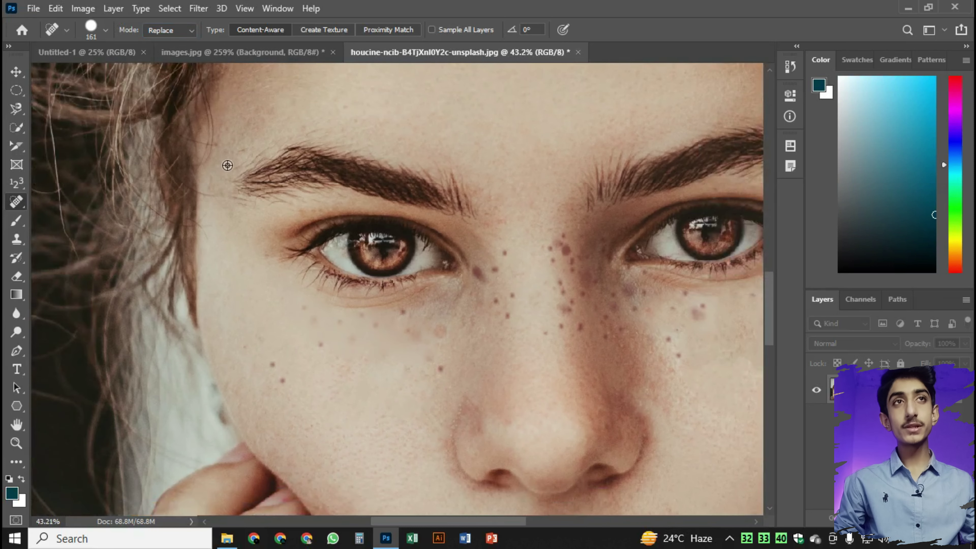
click(191, 34)
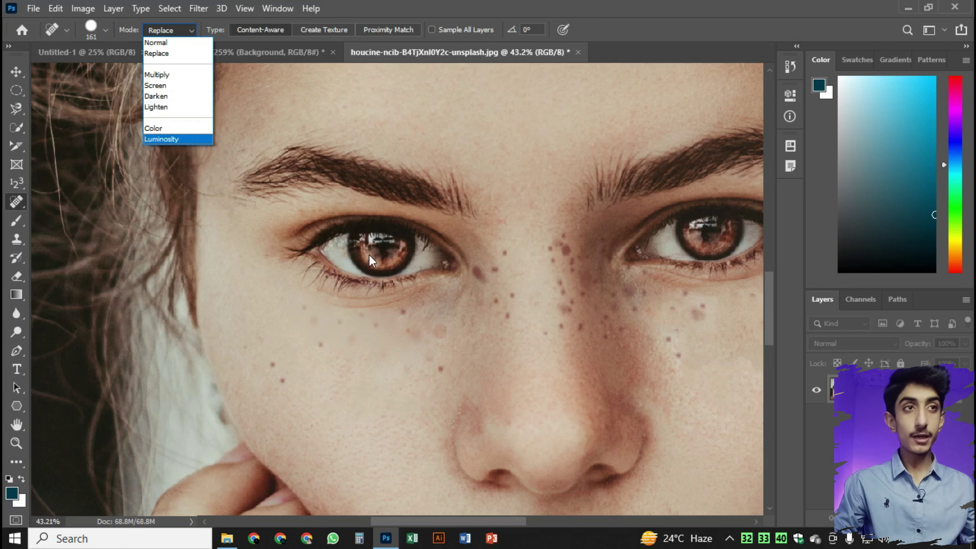
click(187, 30)
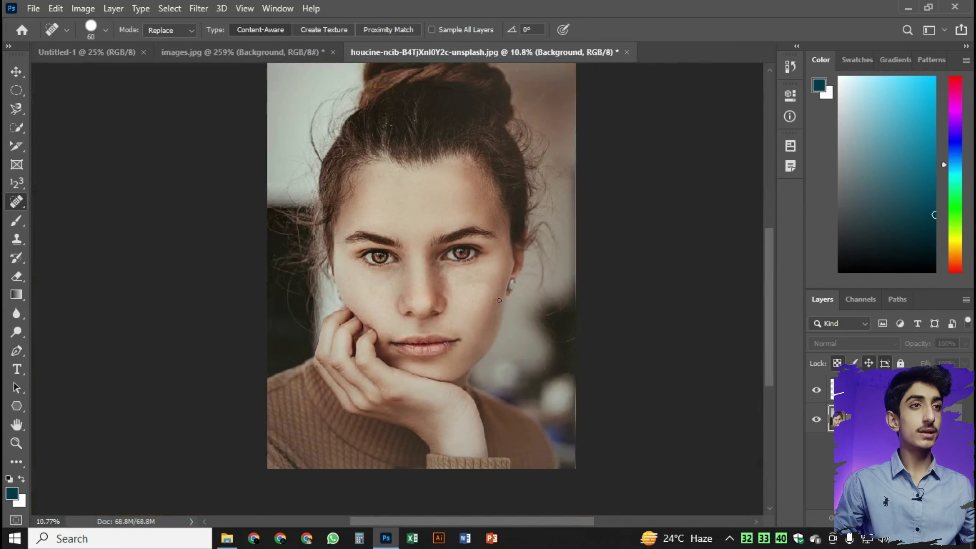
scroll(494, 299, up, 3)
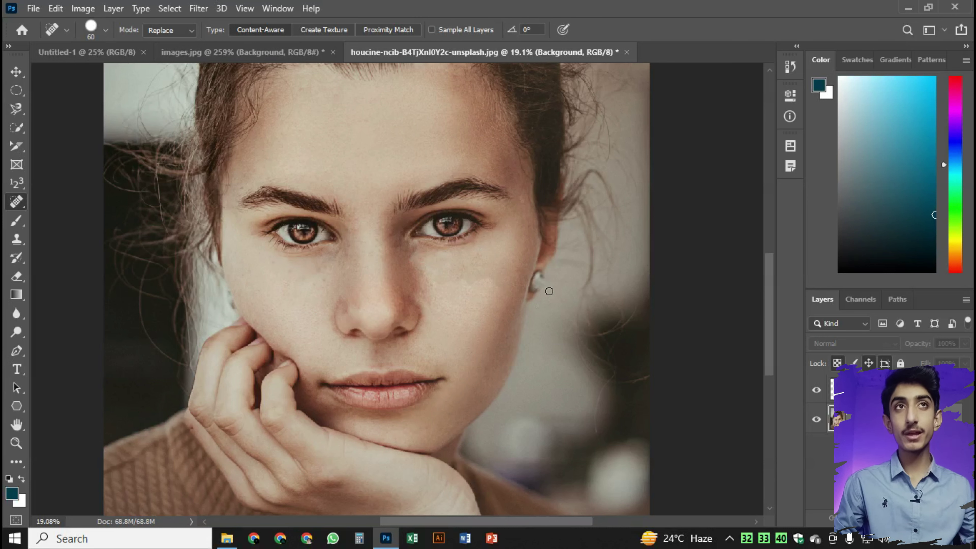
click(177, 29)
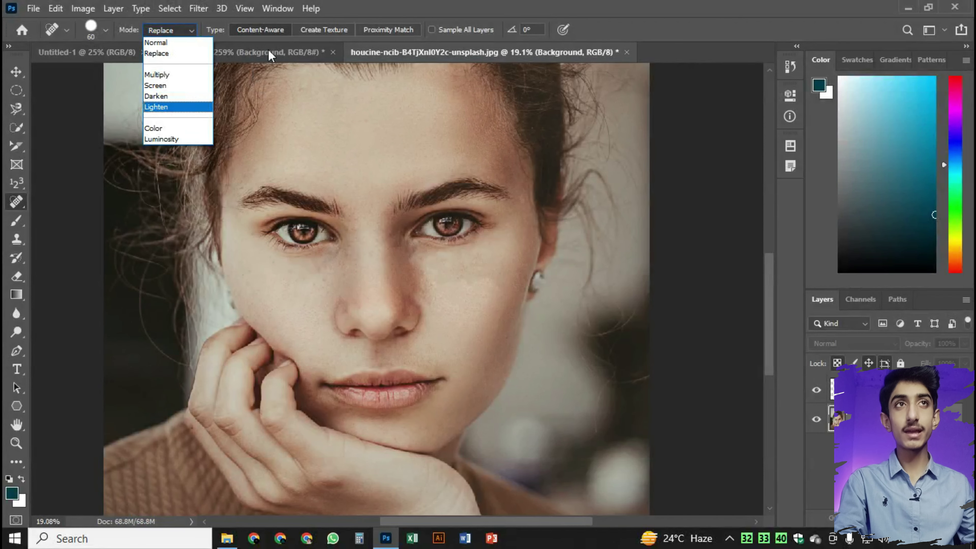
click(222, 33)
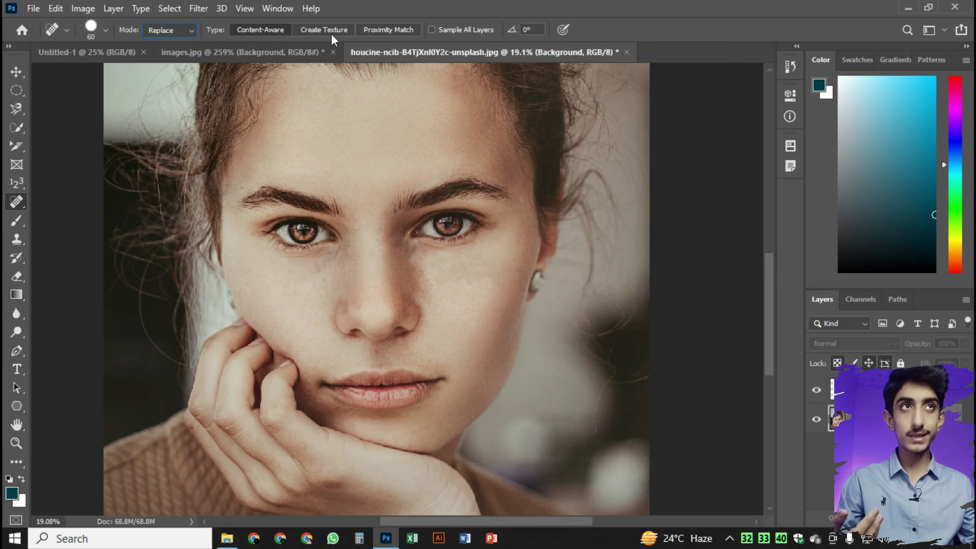
Step: Set the healing type to Create Texture and the mode to Lighten, and brush across the cheek below the eye on the hand side
click(338, 30)
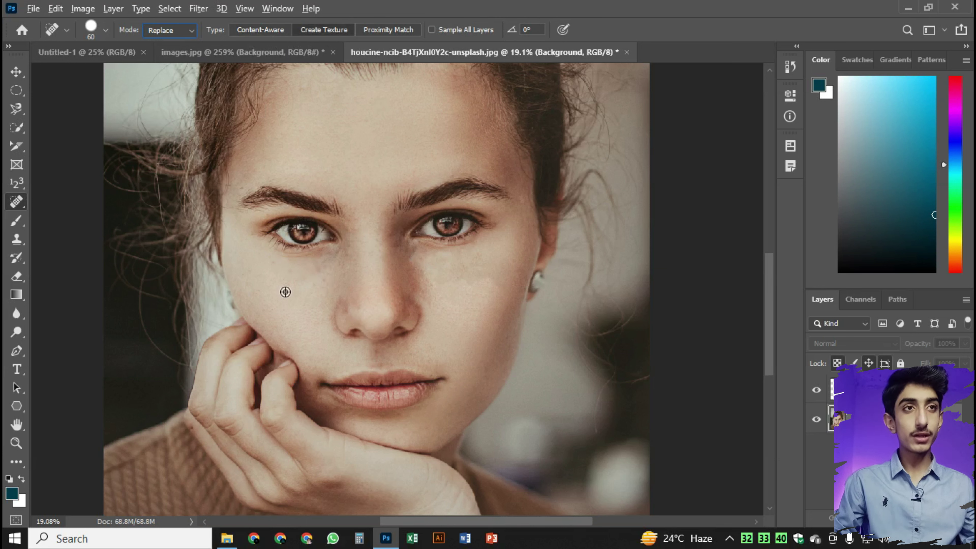
scroll(328, 280, down, 4)
mouse_move(307, 263)
mouse_down()
mouse_move(375, 284)
mouse_move(367, 281)
mouse_up()
scroll(342, 311, up, 4)
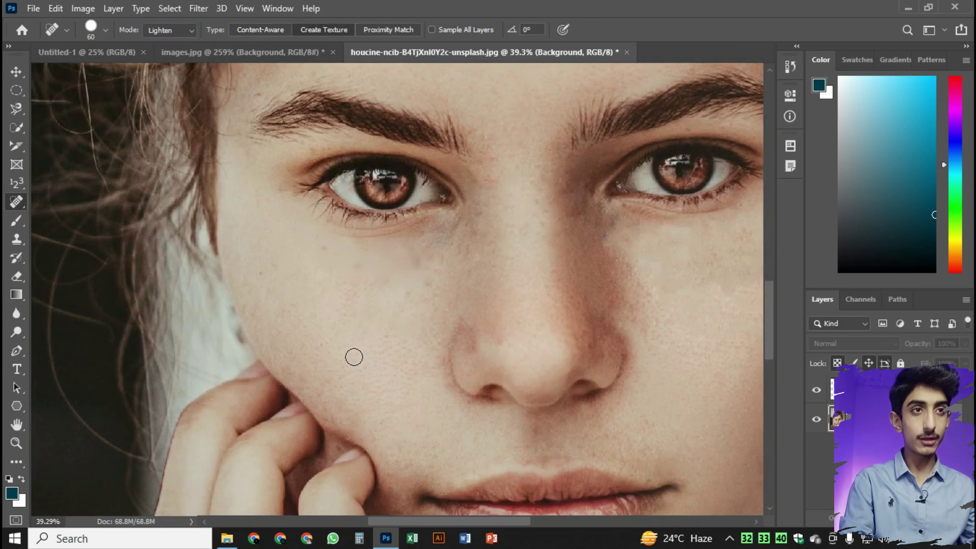
Step: Enlarge the healing brush to size 200 and apply Create Texture healing to the lower cheek above the hand
key(bracketright)
key(bracketright)
key(bracketright)
key(bracketright)
key(bracketright)
key(bracketright)
key(bracketright)
key(bracketright)
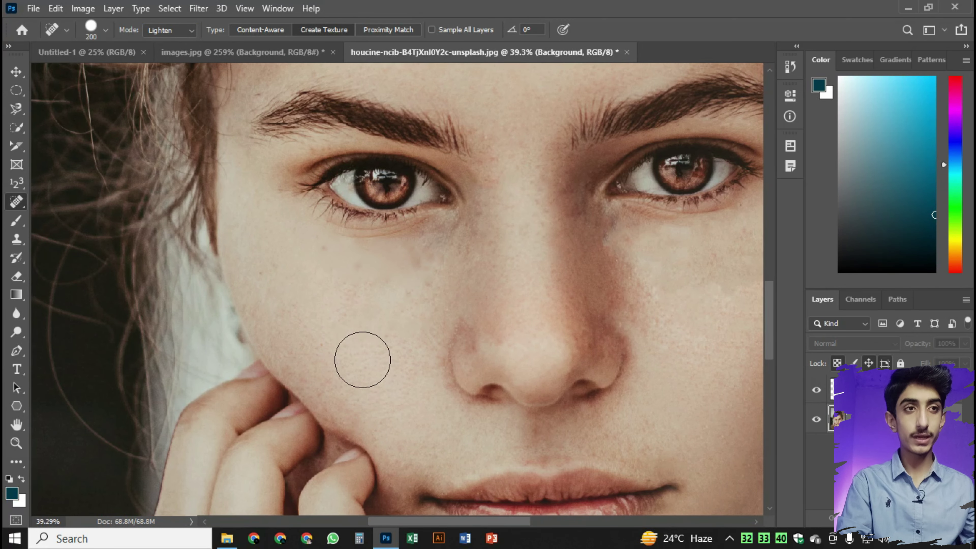
click(352, 364)
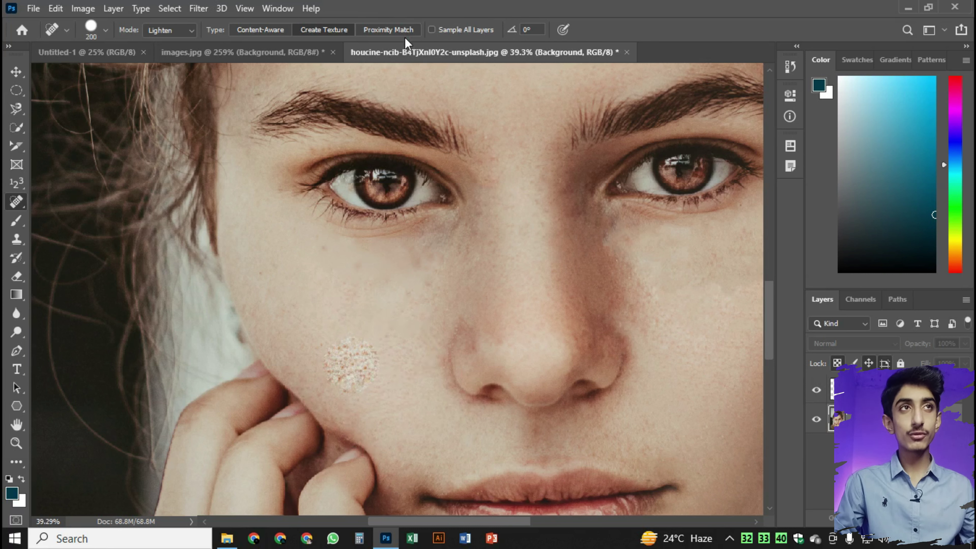
Step: Set the healing type to Proximity Match and heal the side of the nose and the cheek below the eye on the hand side
click(389, 30)
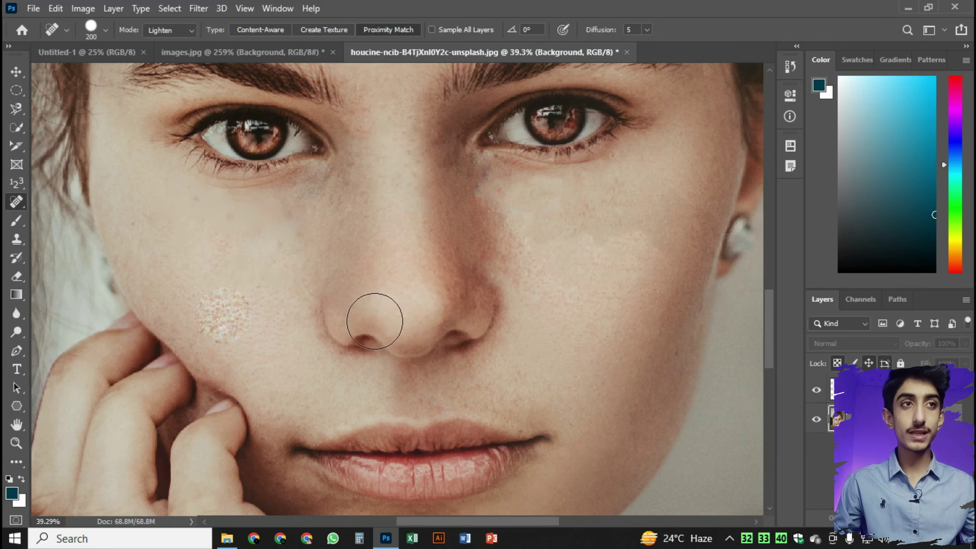
click(323, 325)
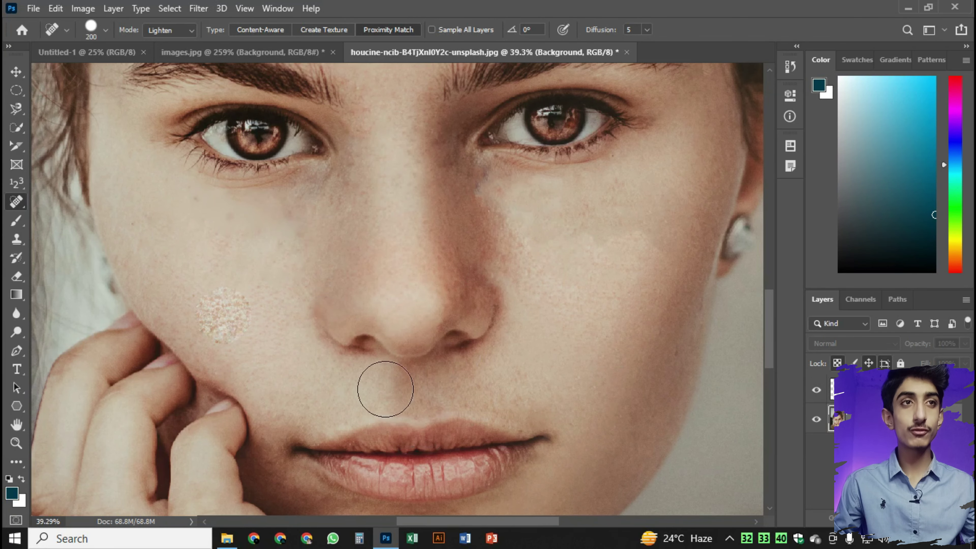
click(295, 256)
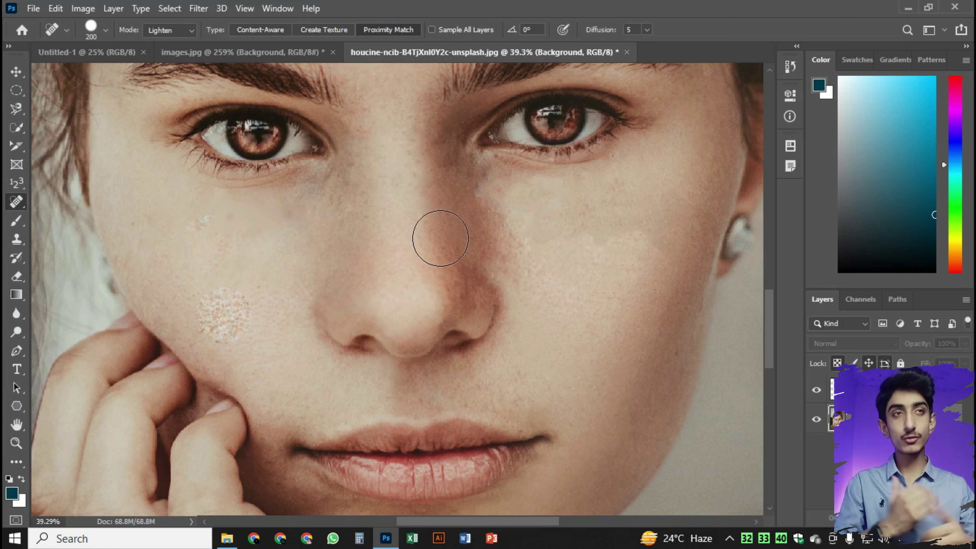
scroll(348, 80, down, 3)
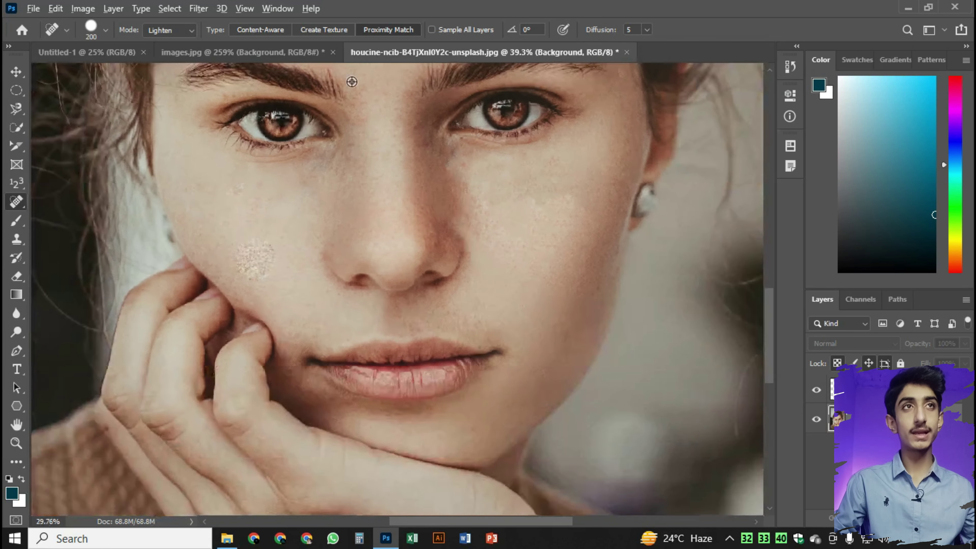
scroll(405, 217, down, 3)
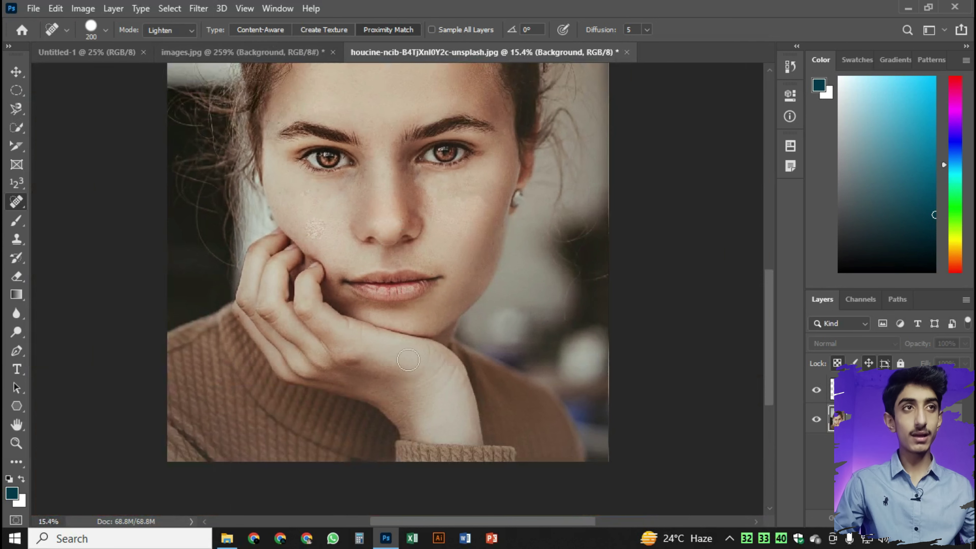
drag(382, 196, 403, 279)
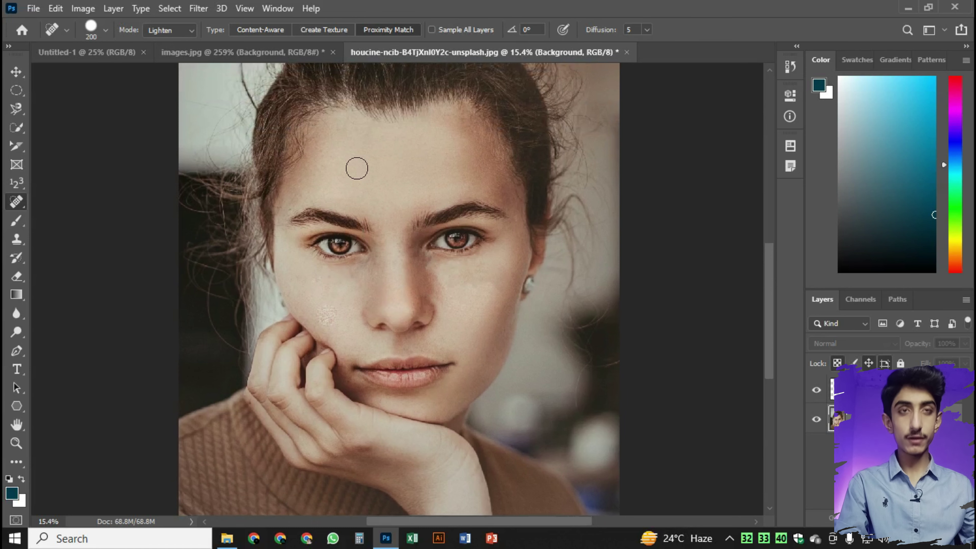
Step: Bring up the toddler portrait jakub-kriz-oZn9nTbECnc-unsplash.jpg and switch from the Spot Healing Brush to the Healing Brush
right_click(16, 201)
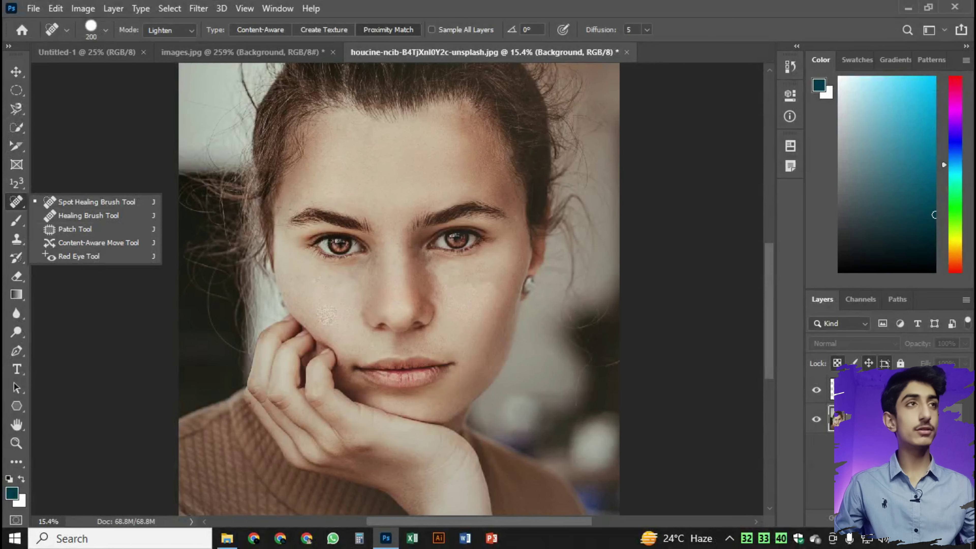
key(Escape)
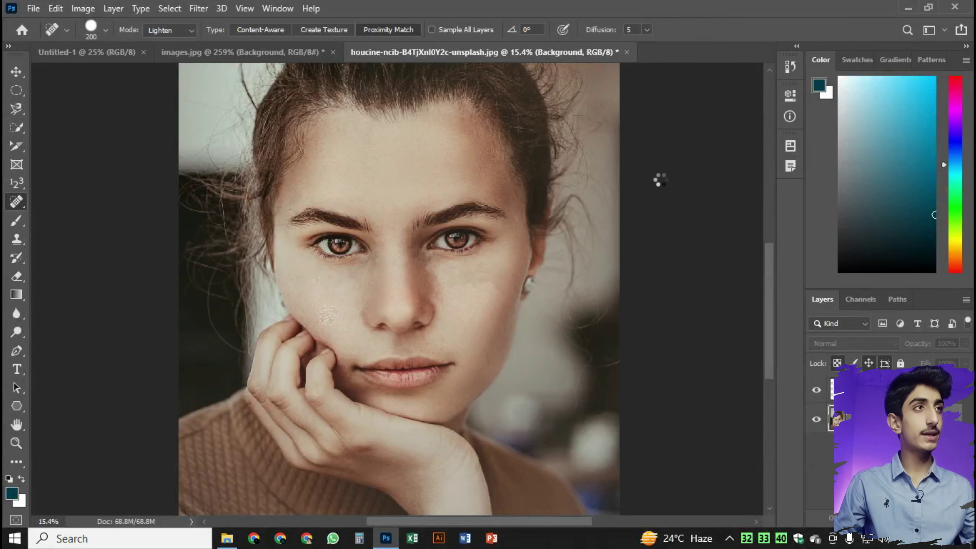
scroll(404, 288, up, 2)
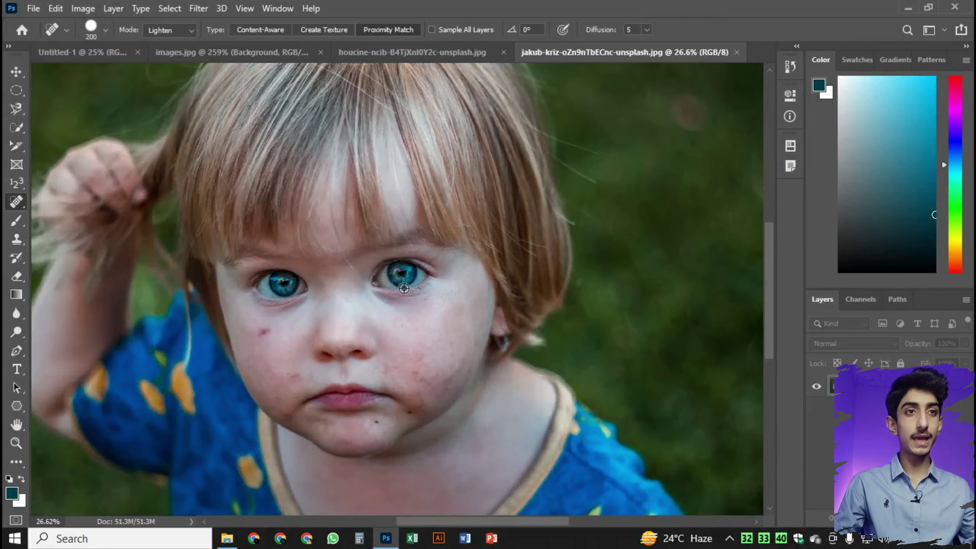
drag(404, 288, 380, 136)
scroll(367, 221, up, 3)
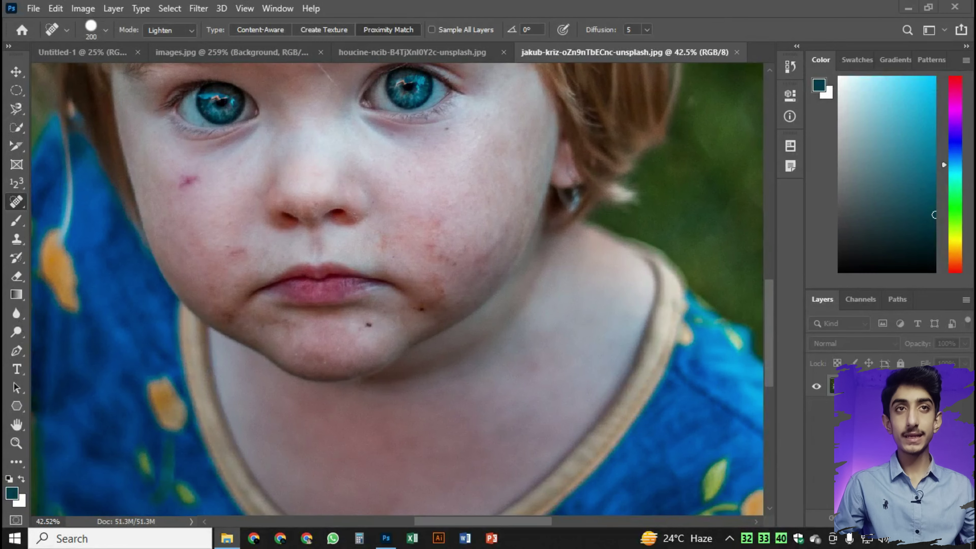
key(shift+j)
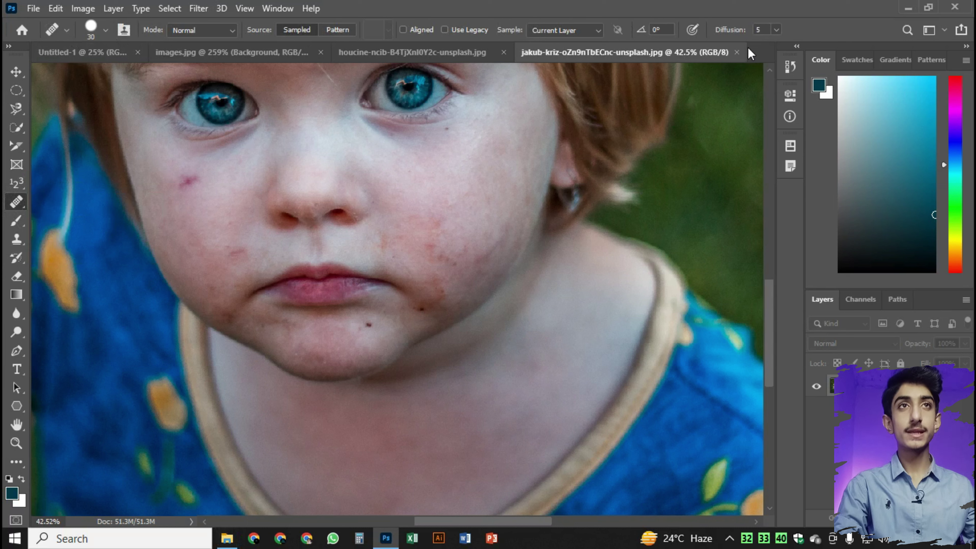
Step: With the Healing Brush in Normal mode at size 45, heal the red mark on the toddler's cheek below the eye
click(201, 30)
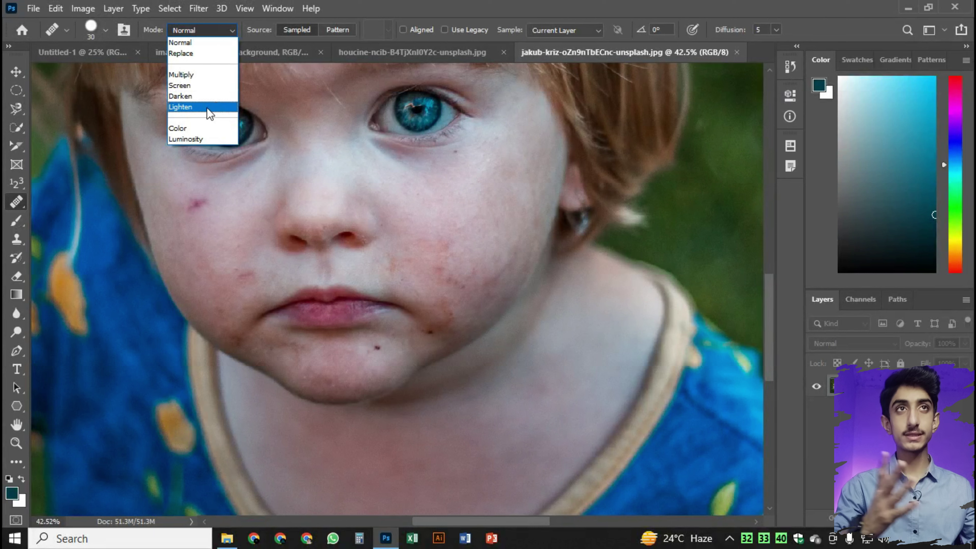
click(224, 36)
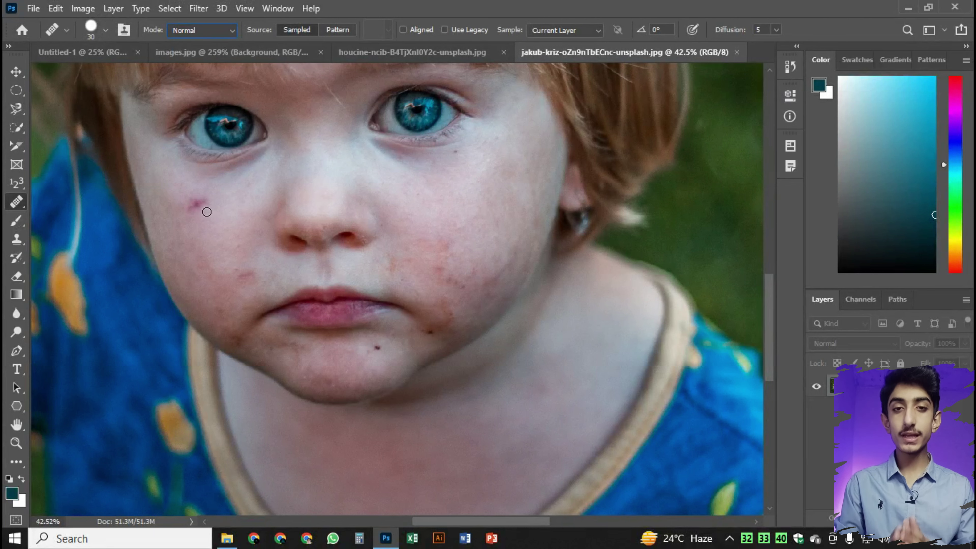
drag(206, 211, 273, 309)
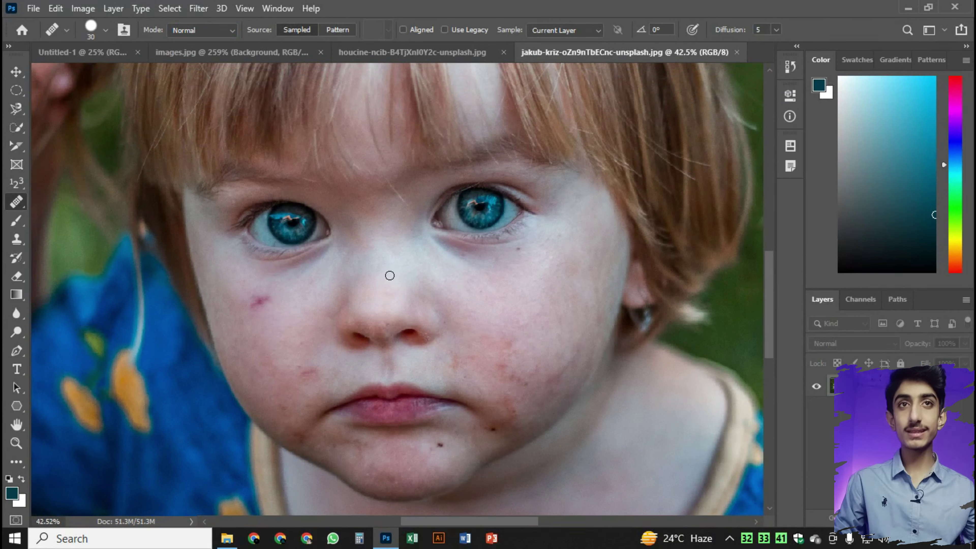
right_click(16, 201)
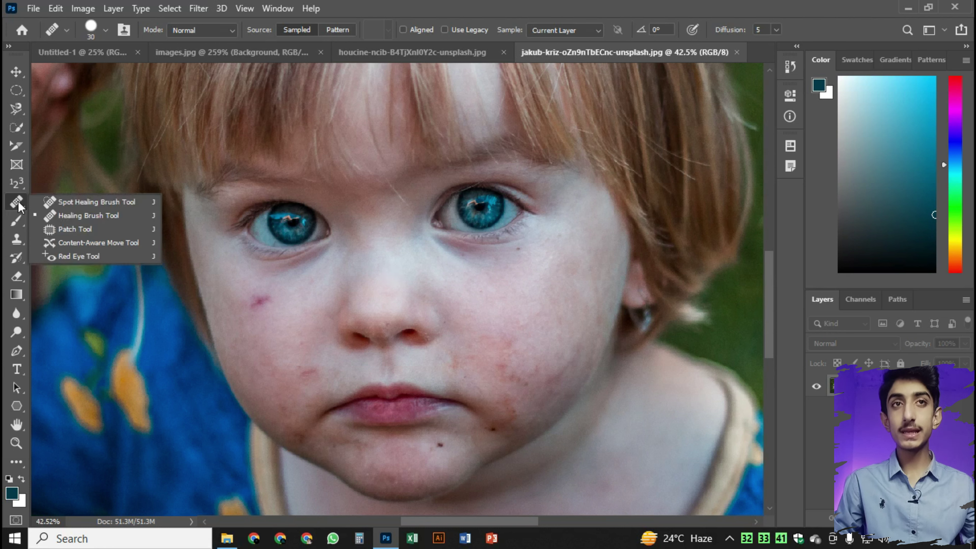
click(89, 215)
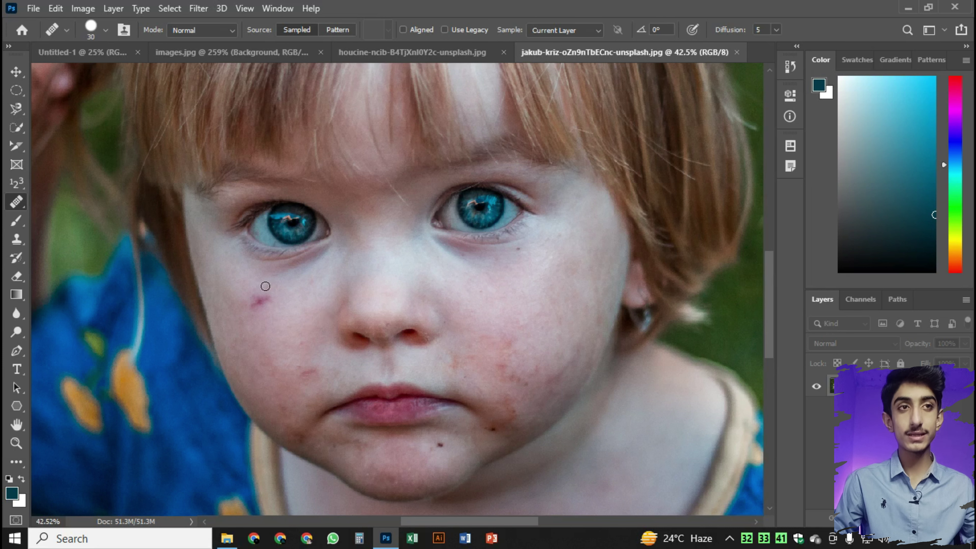
key(bracketright)
drag(259, 299, 249, 306)
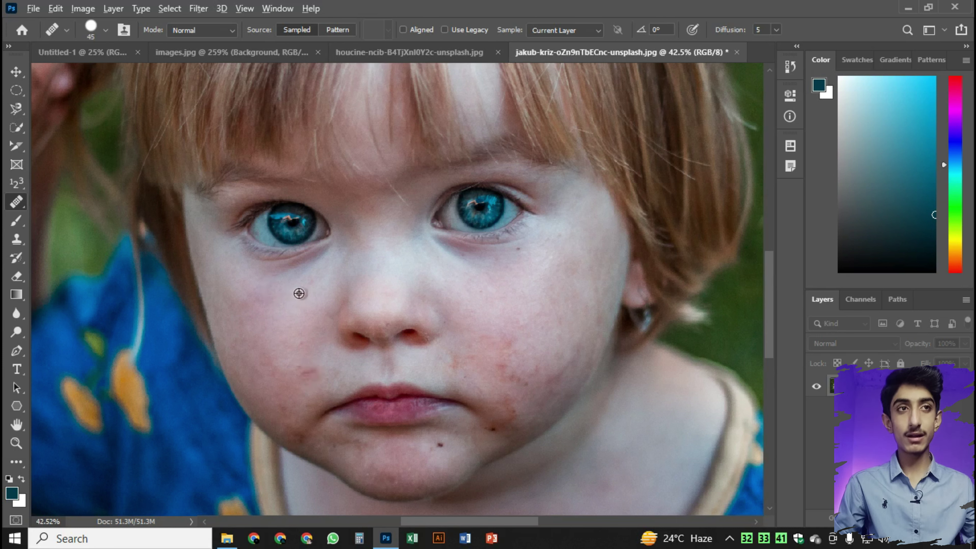
Step: Sample clean cheek skin and heal the marks beside the mouth, on the chin and below the other eye
alt+click(288, 293)
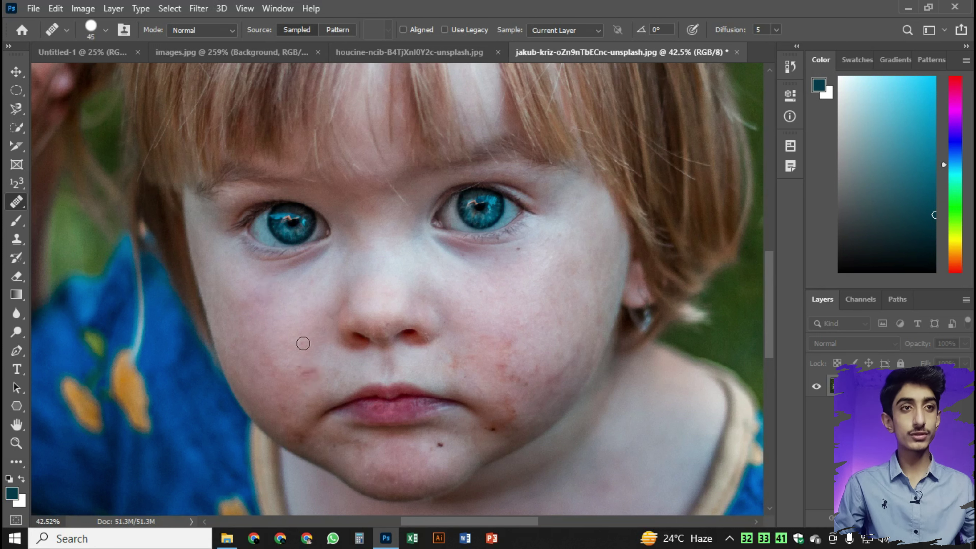
mouse_move(300, 377)
mouse_down()
mouse_move(325, 338)
mouse_move(318, 354)
mouse_move(294, 341)
mouse_move(342, 365)
mouse_move(344, 332)
mouse_up()
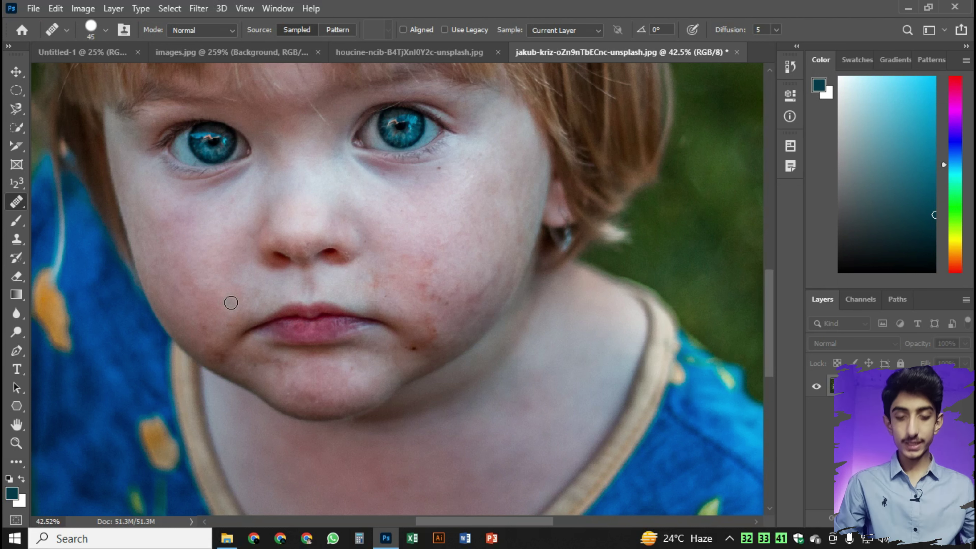
click(508, 137)
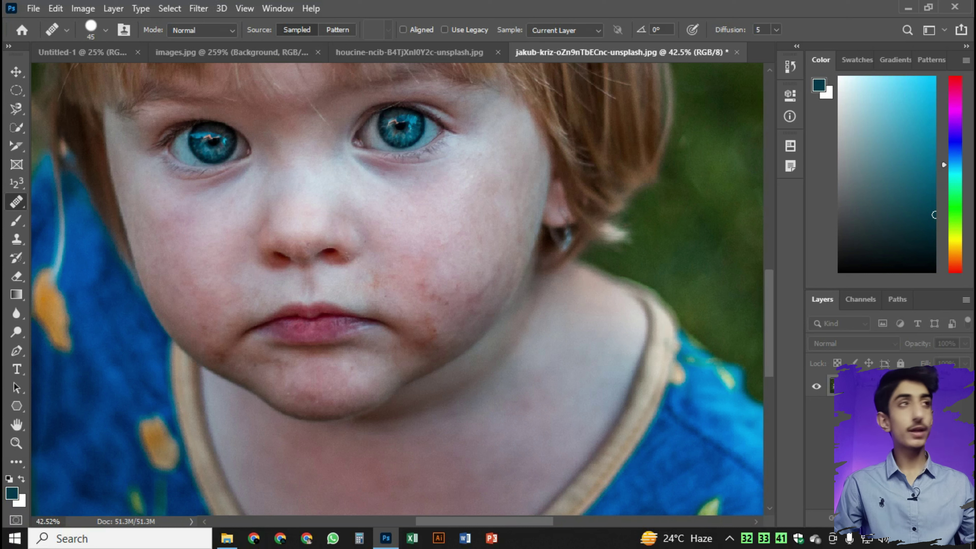
Step: Open the boat photo images (1).jpg in its own document and reduce the healing brush to size 30
drag(765, 2, 462, 192)
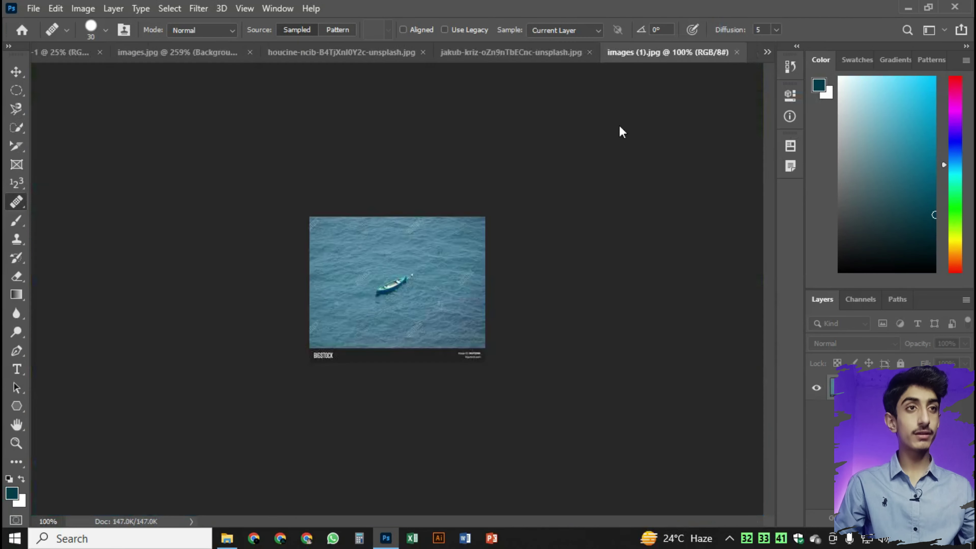
key(bracketleft)
key(bracketleft)
key(bracketleft)
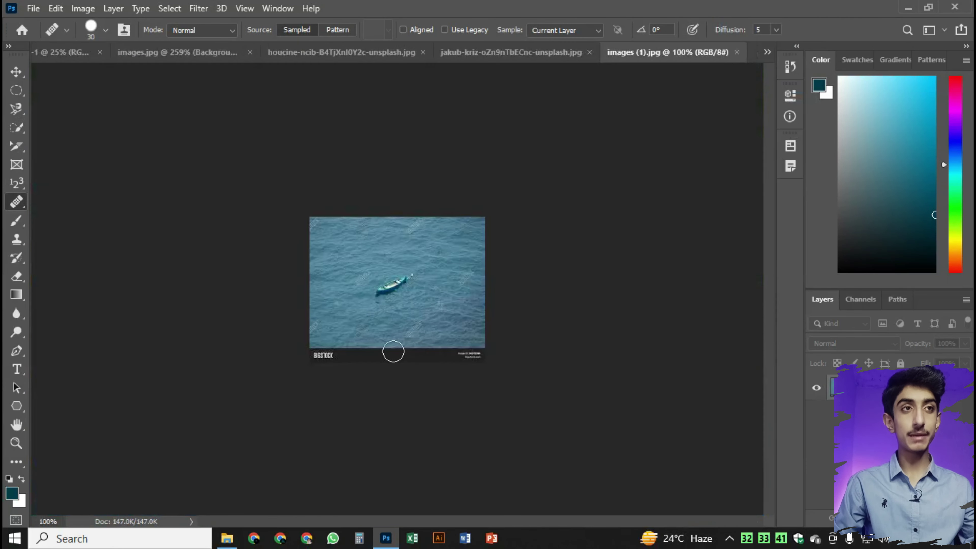
scroll(400, 342, up, 5)
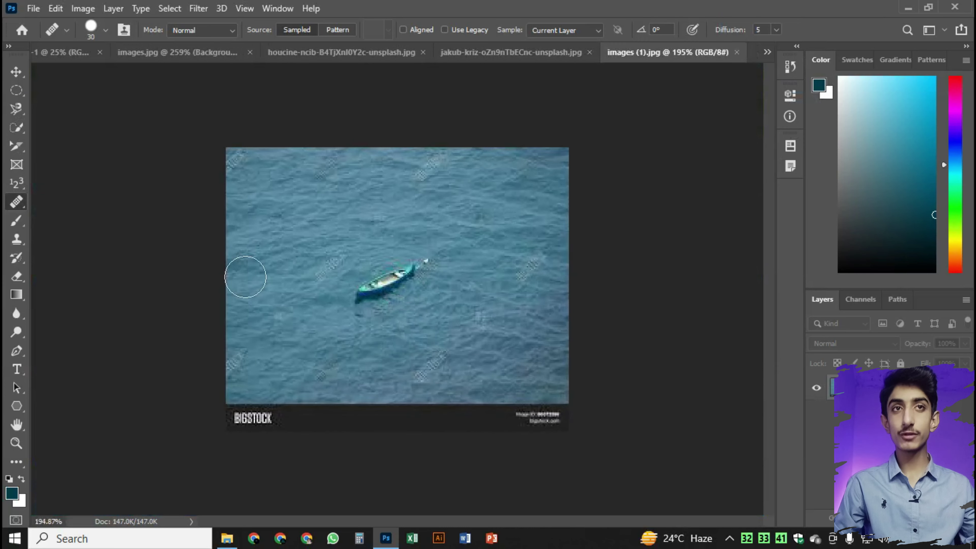
Step: Sample the boat with the Healing Brush and paint a copy of it on the open water above the original
right_click(16, 201)
click(82, 215)
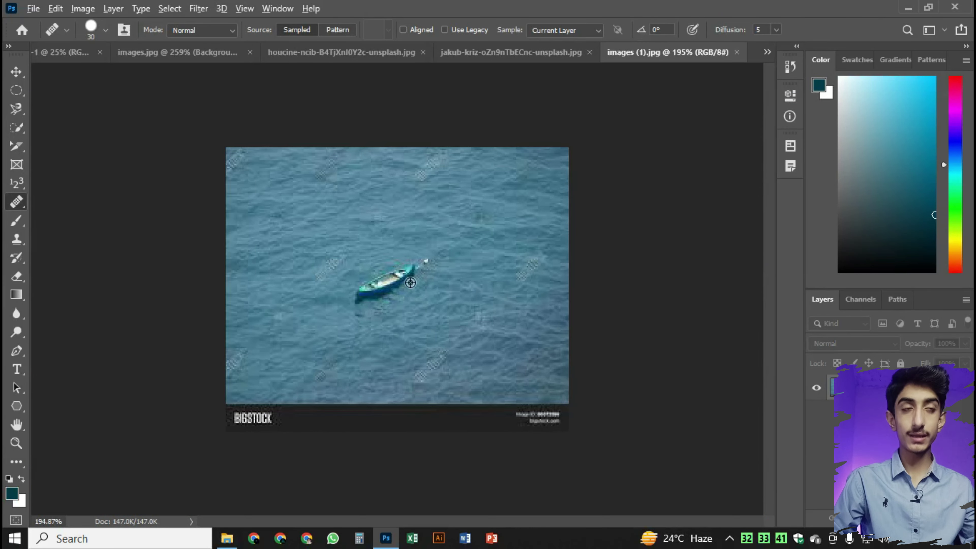
alt+click(386, 281)
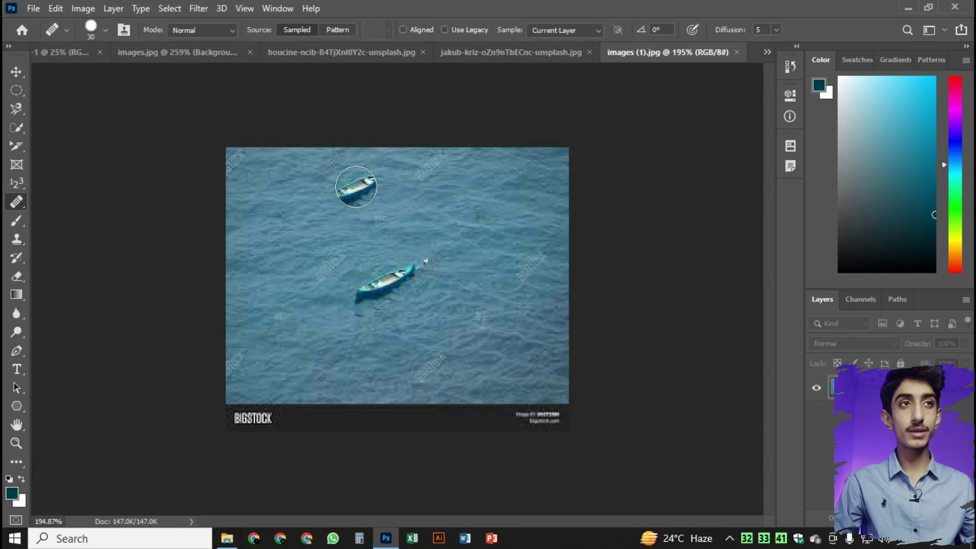
click(357, 187)
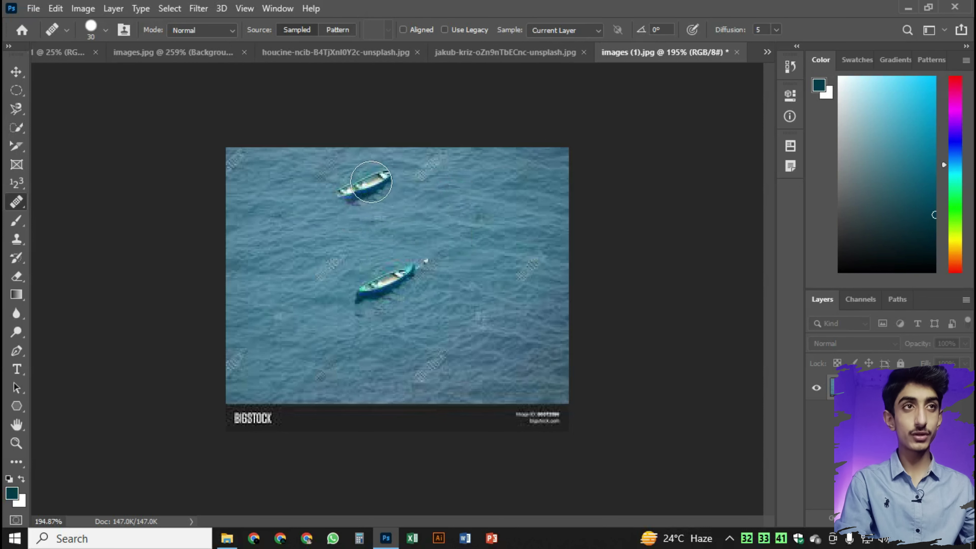
Step: Reduce the Healing Brush to size 15 and paint over the upper boat copy to complete its missing end
key(bracketleft)
key(bracketleft)
key(bracketleft)
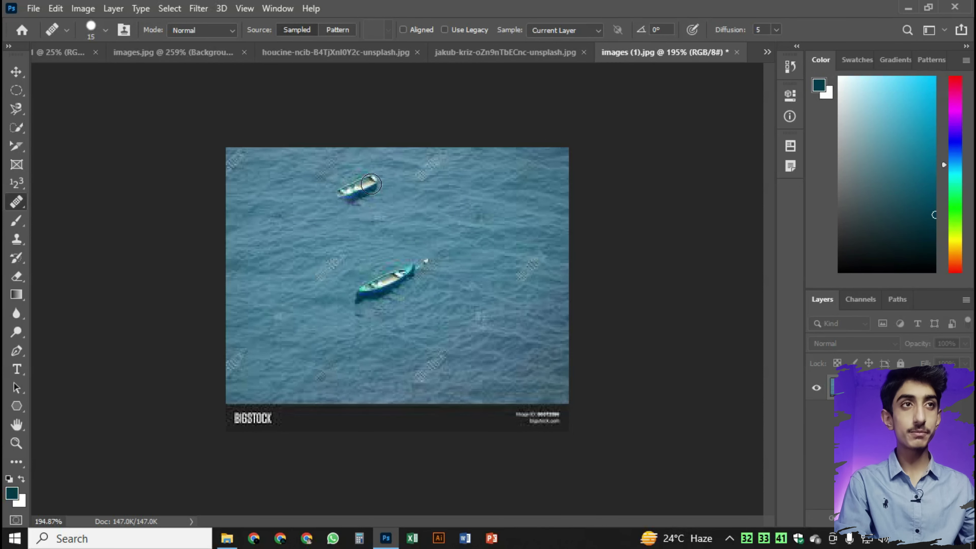
mouse_move(358, 186)
mouse_down()
mouse_move(338, 201)
mouse_move(381, 179)
mouse_up()
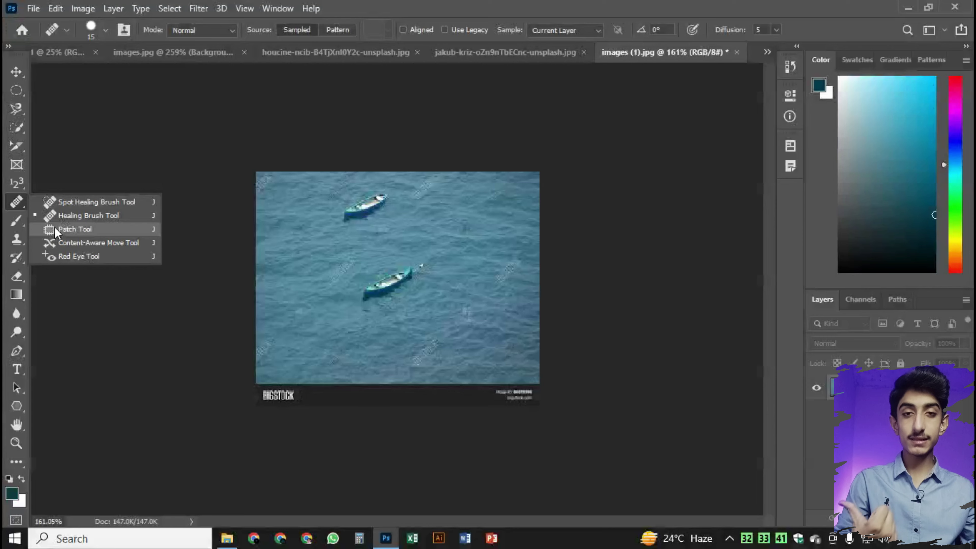
click(38, 216)
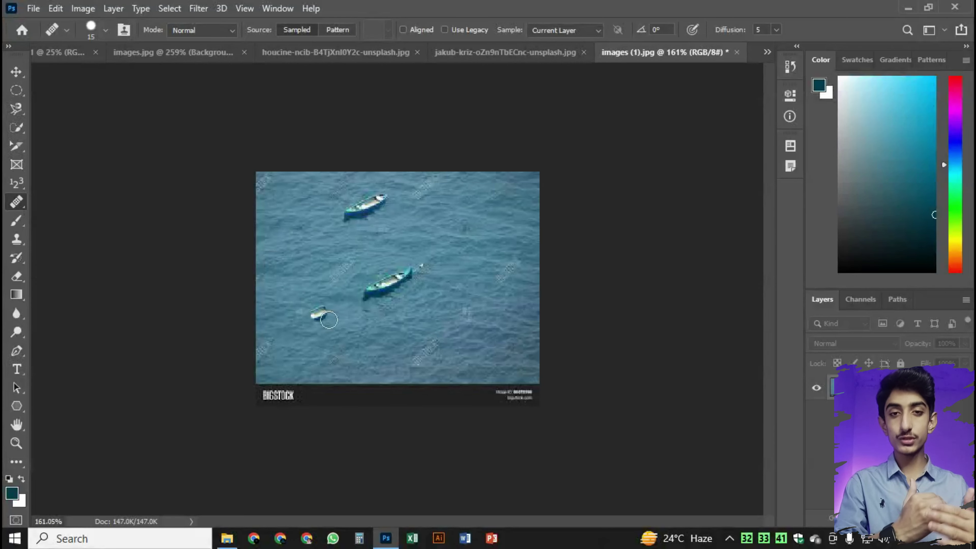